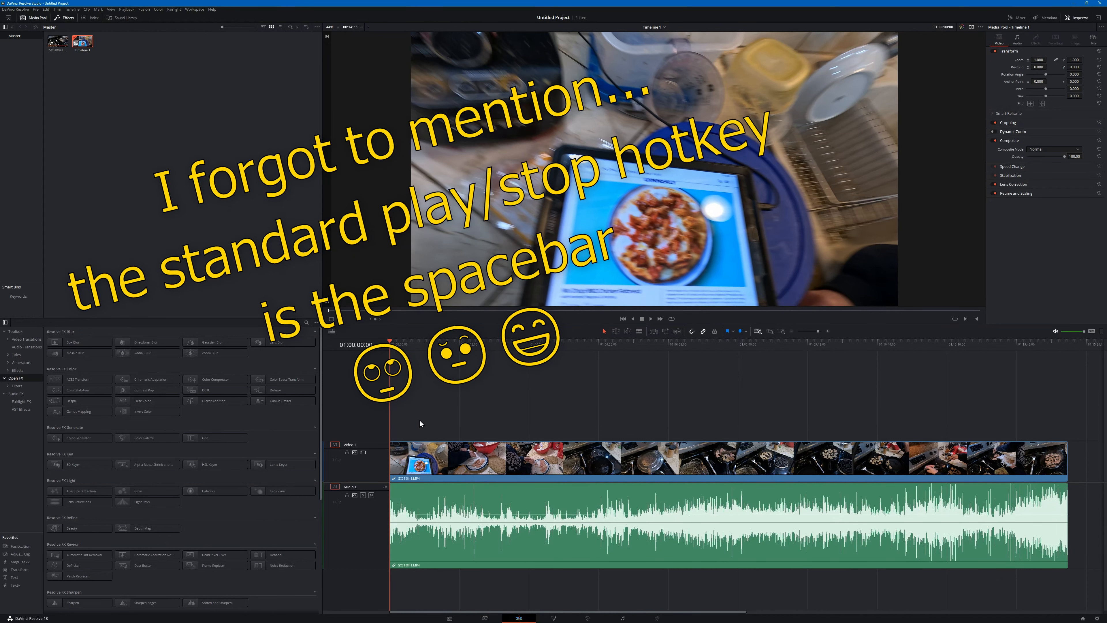
- Play the opening seconds of the cooking footage on the timeline and stop playback
key(space)
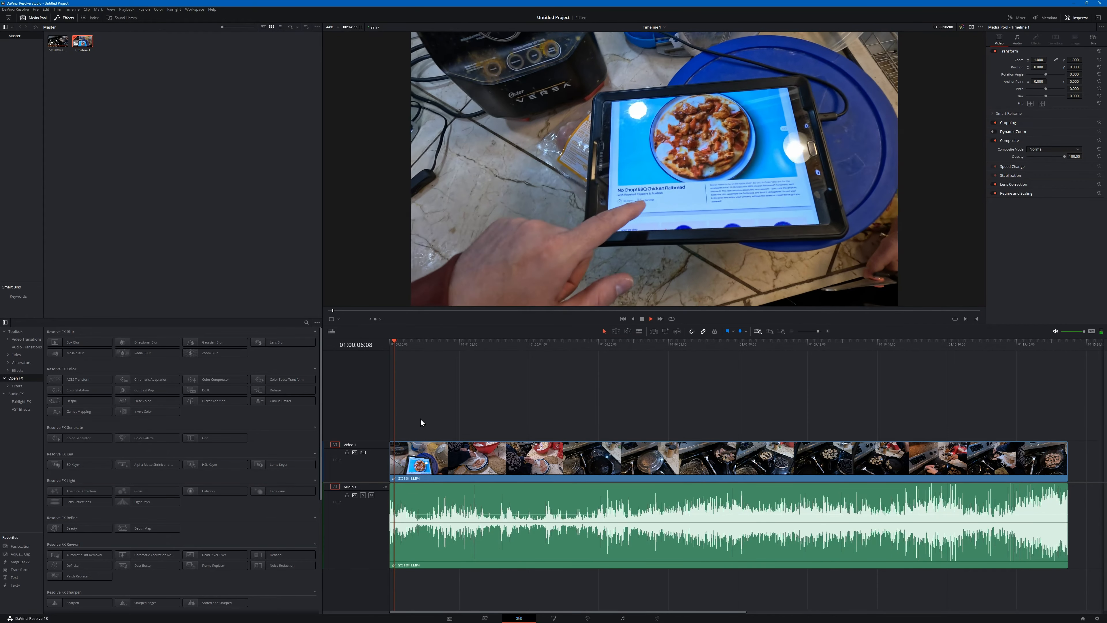
key(space)
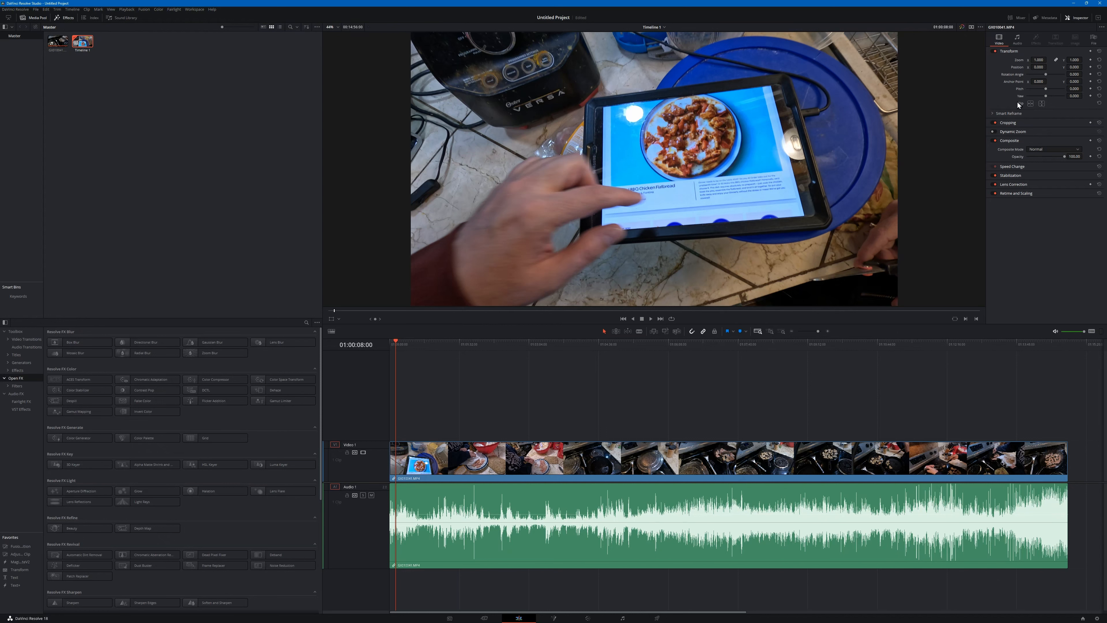
- Select the cooking clip on the timeline and set its speed change direction to reverse
click(1079, 19)
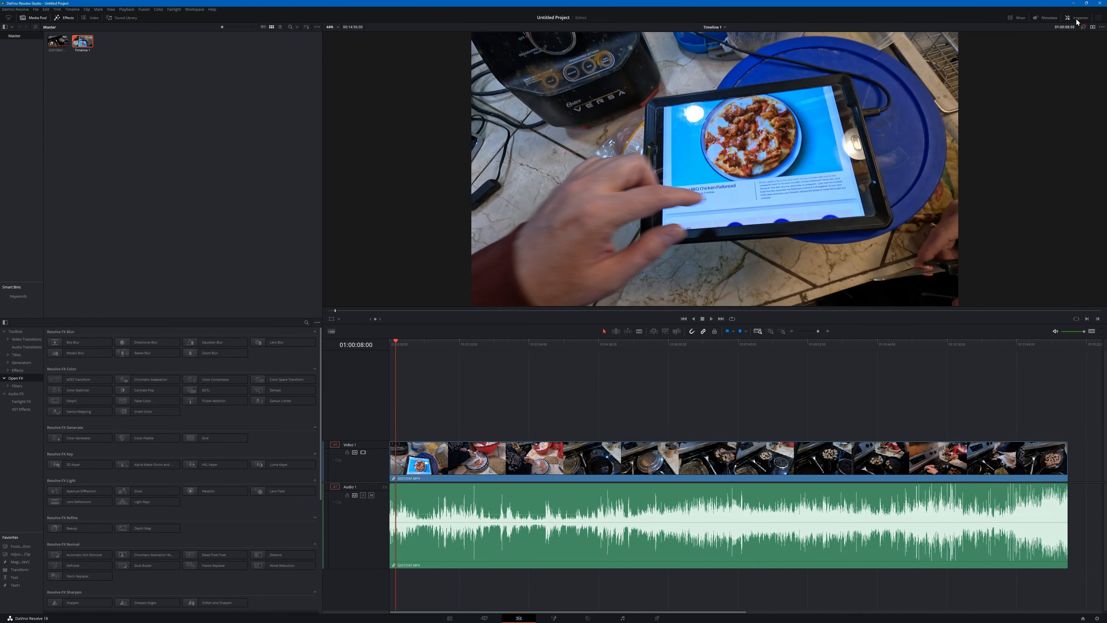
click(1080, 18)
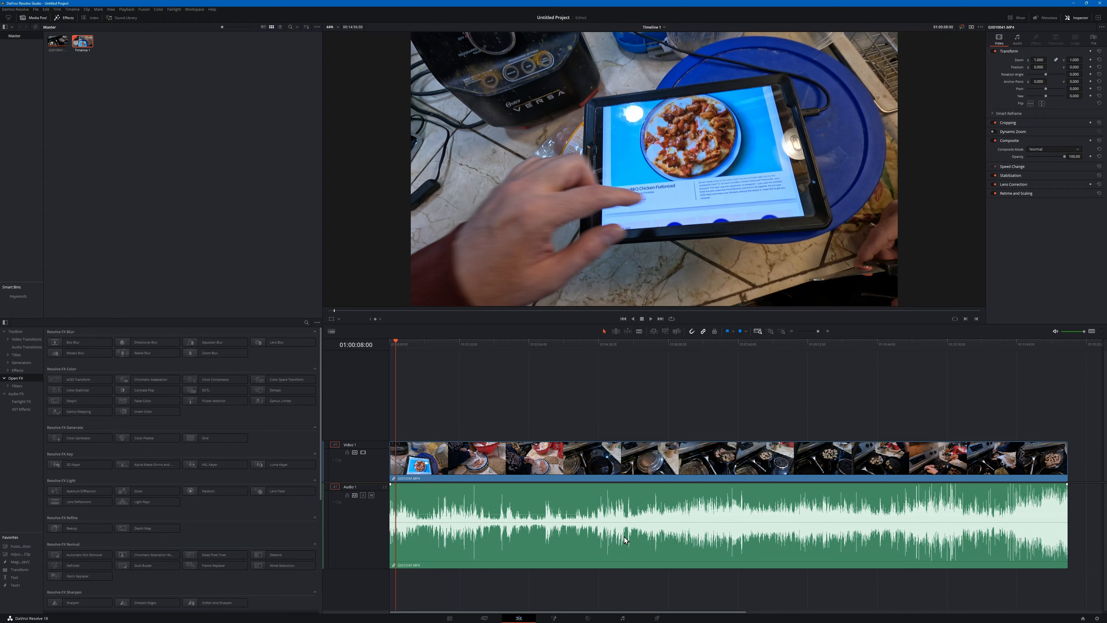
click(599, 546)
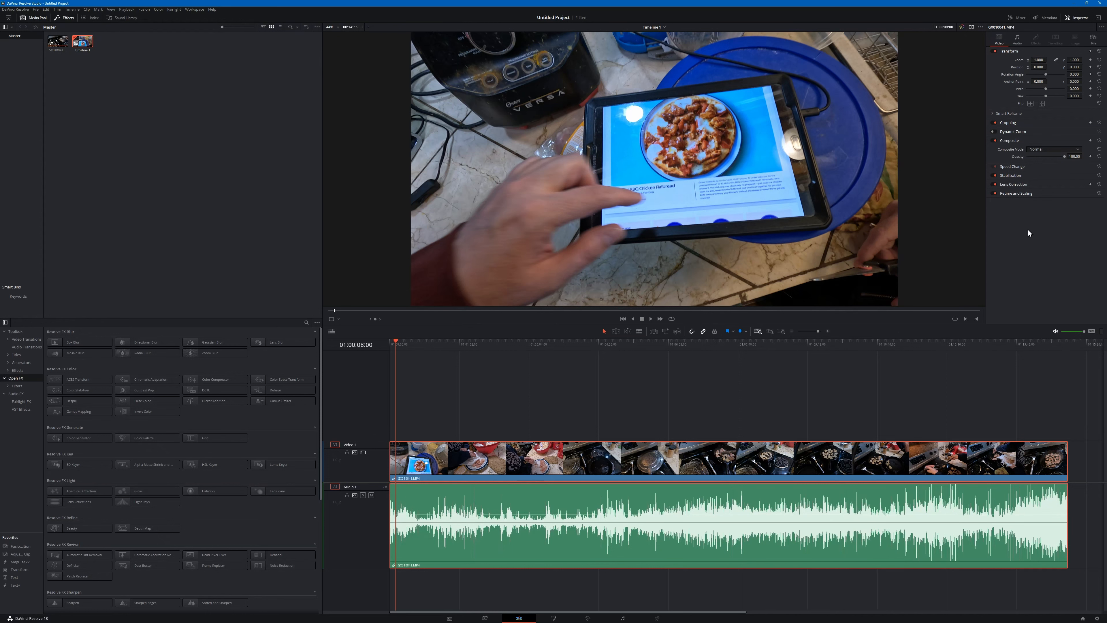
click(1012, 167)
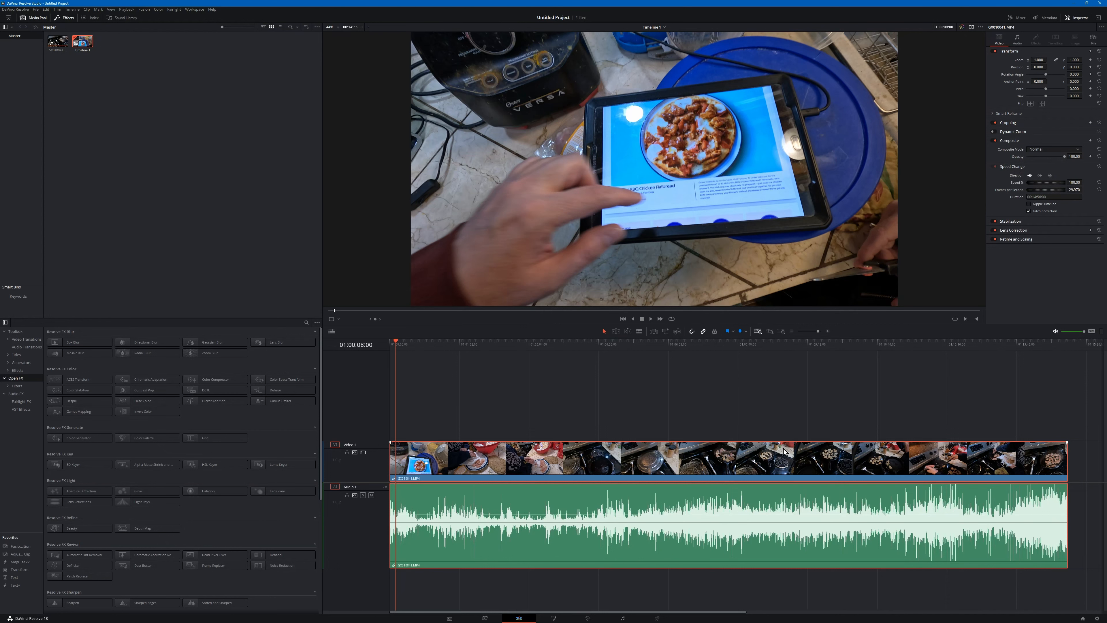
click(1039, 176)
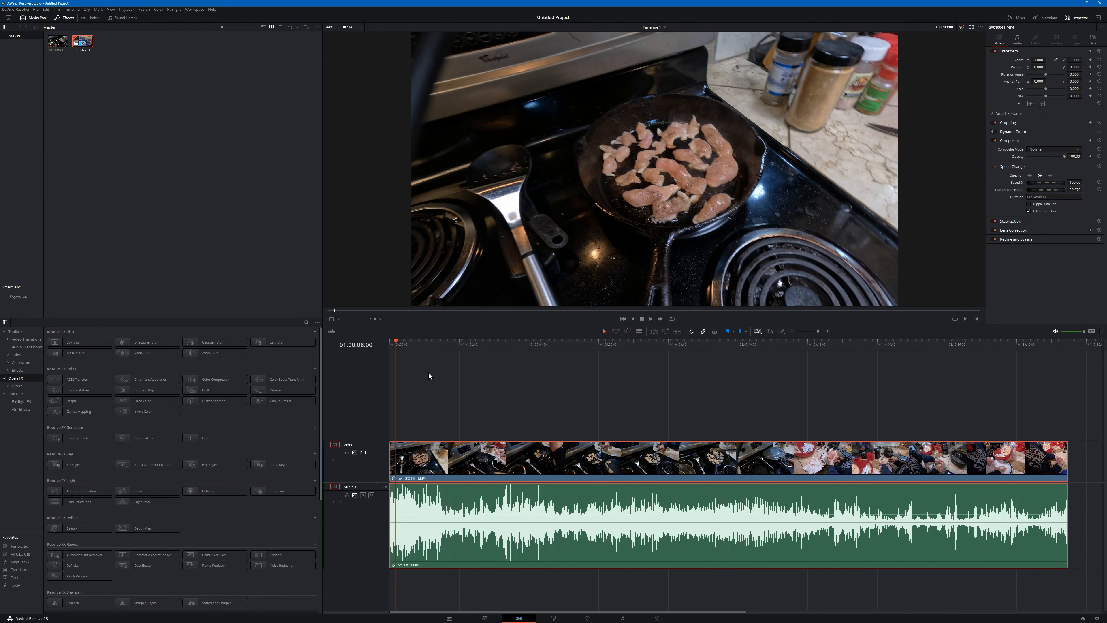
- Play the reversed clip at about 20 seconds and again from 01:01:18:00 to check how it runs
mouse_move(418, 348)
mouse_down()
mouse_move(437, 347)
mouse_move(405, 349)
mouse_up()
key(space)
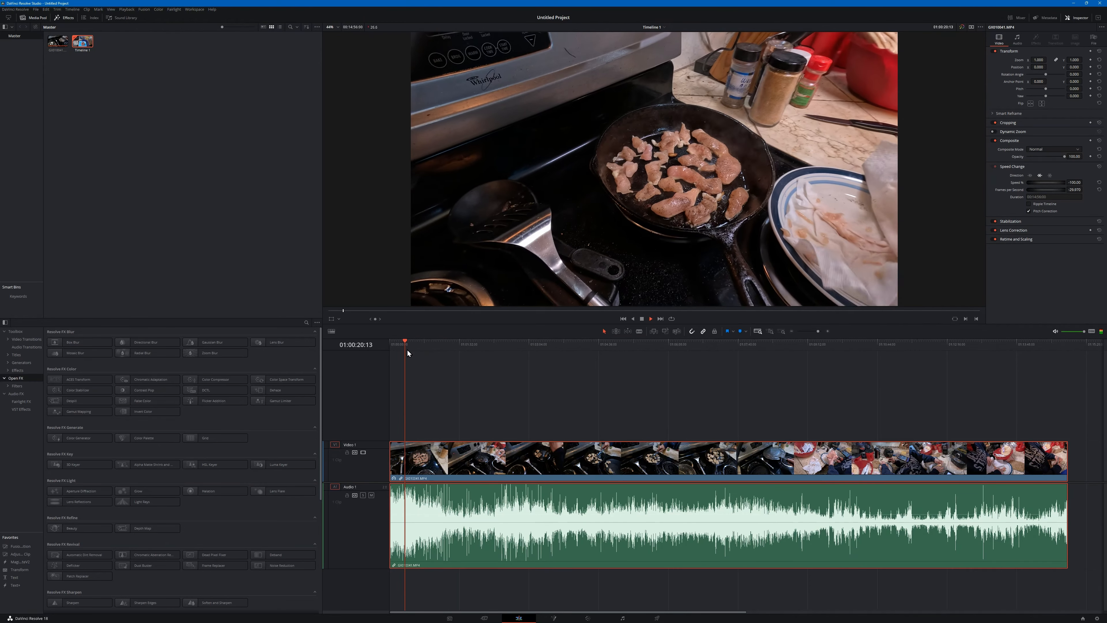
key(space)
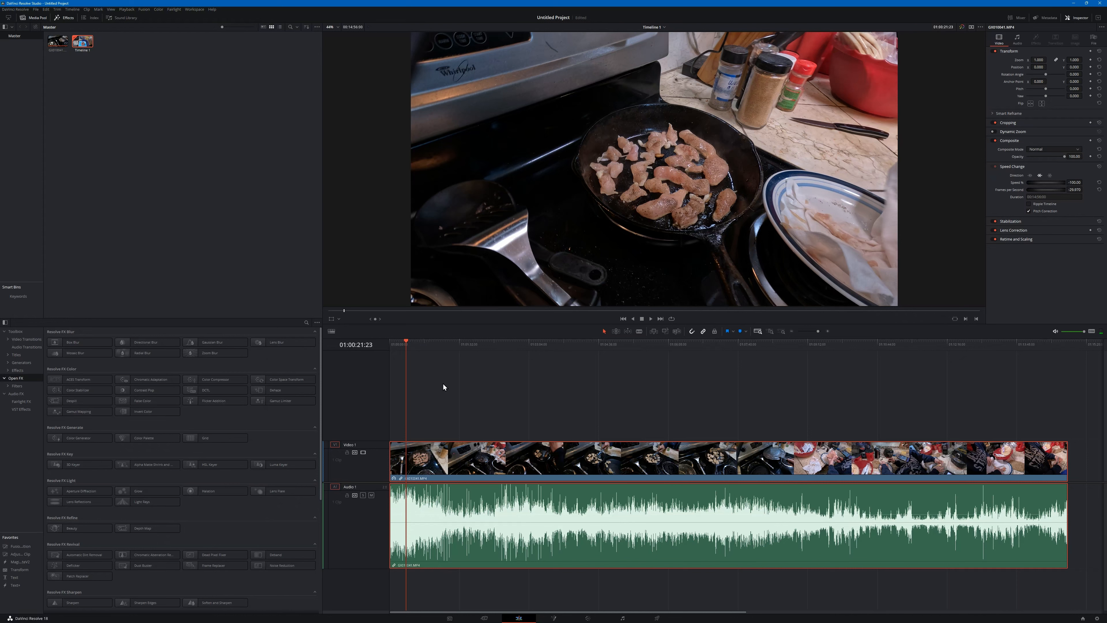
drag(437, 345, 449, 345)
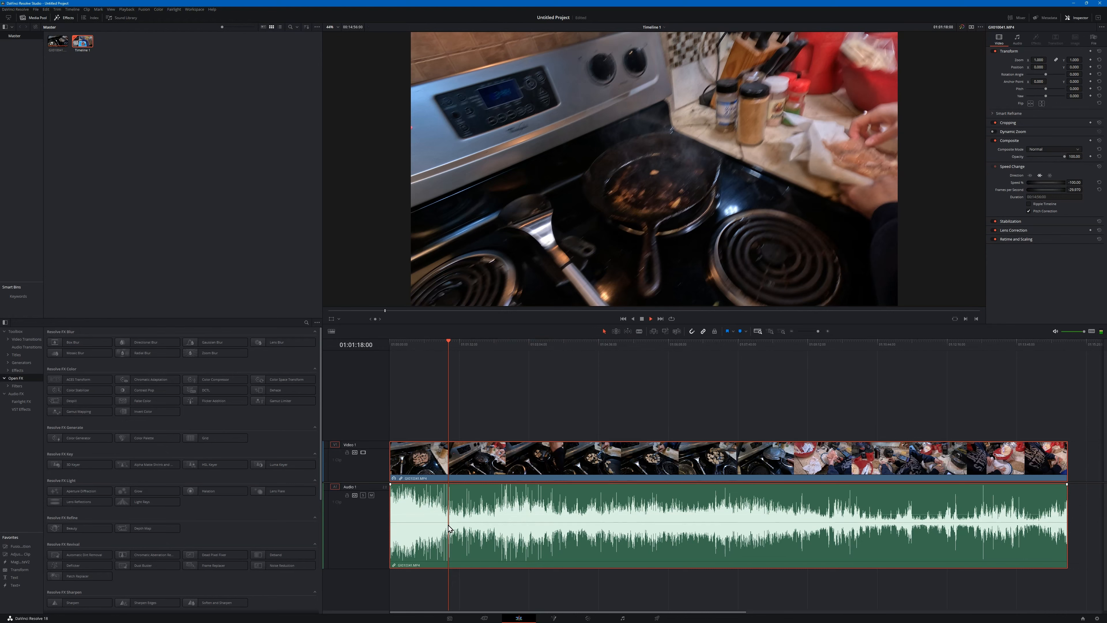
key(space)
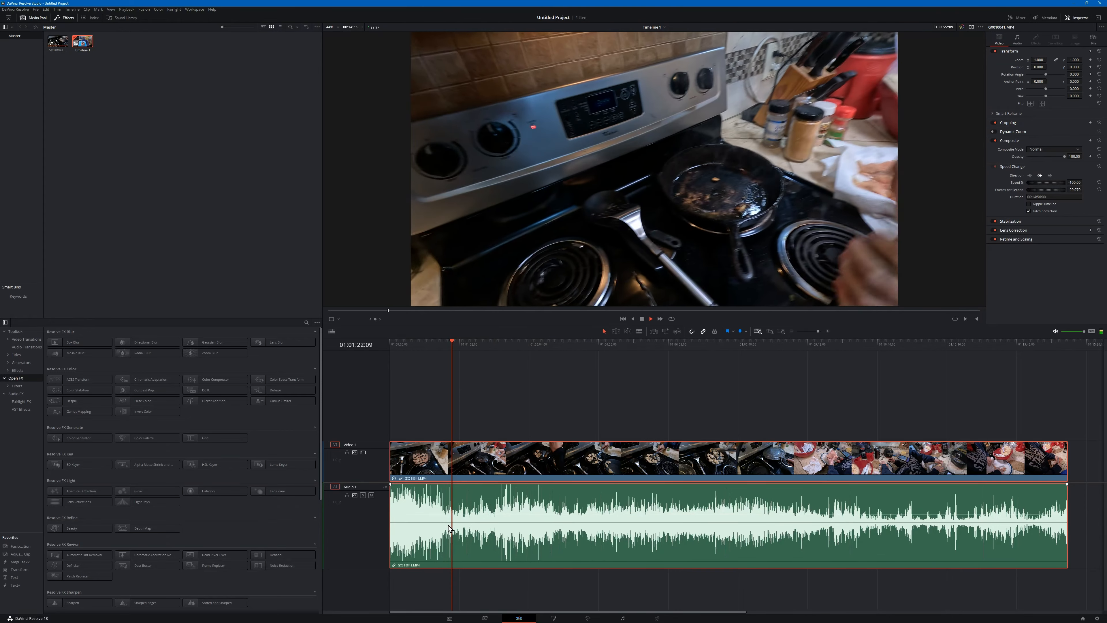
key(space)
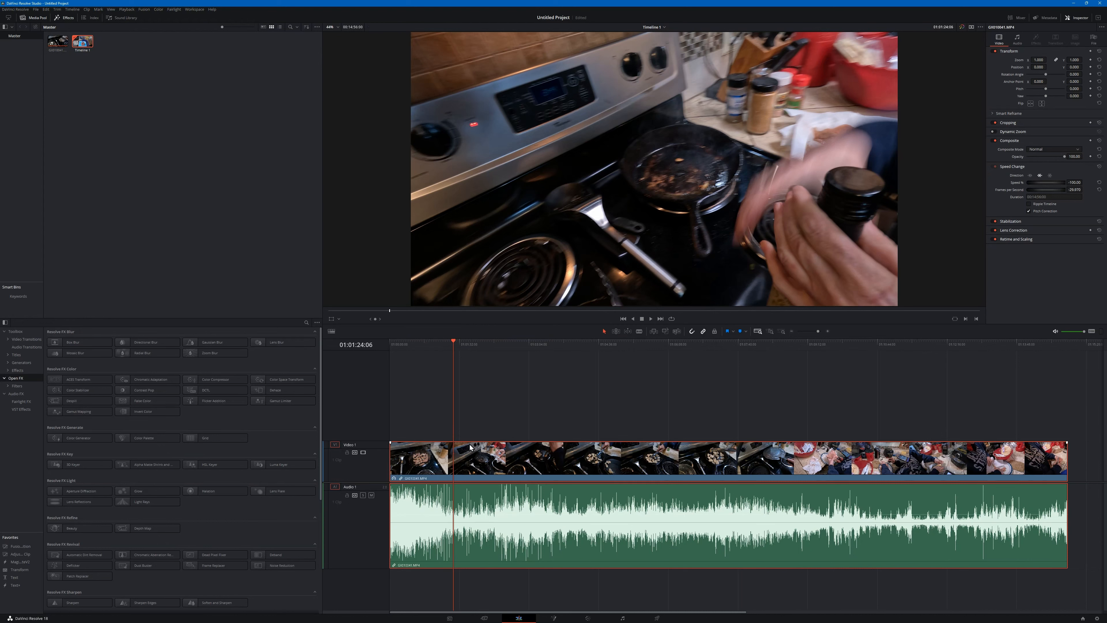
- Examine the reversed clip's audio waveform around 01:01:24:06 at several timeline zoom levels
scroll(454, 538, up, 1)
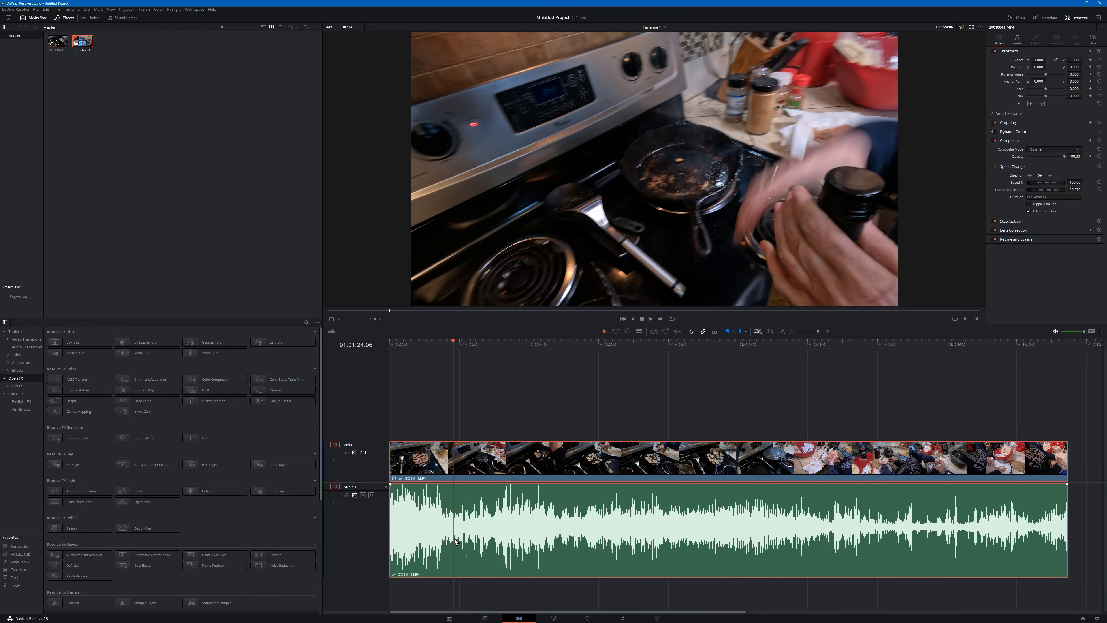
scroll(455, 538, up, 5)
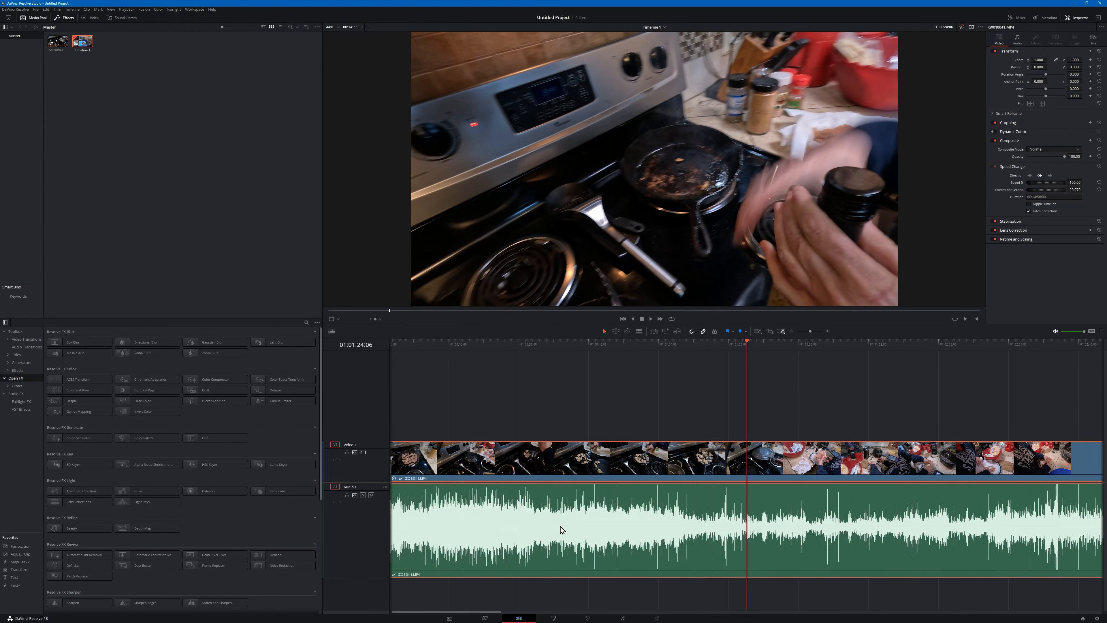
scroll(629, 529, down, 4)
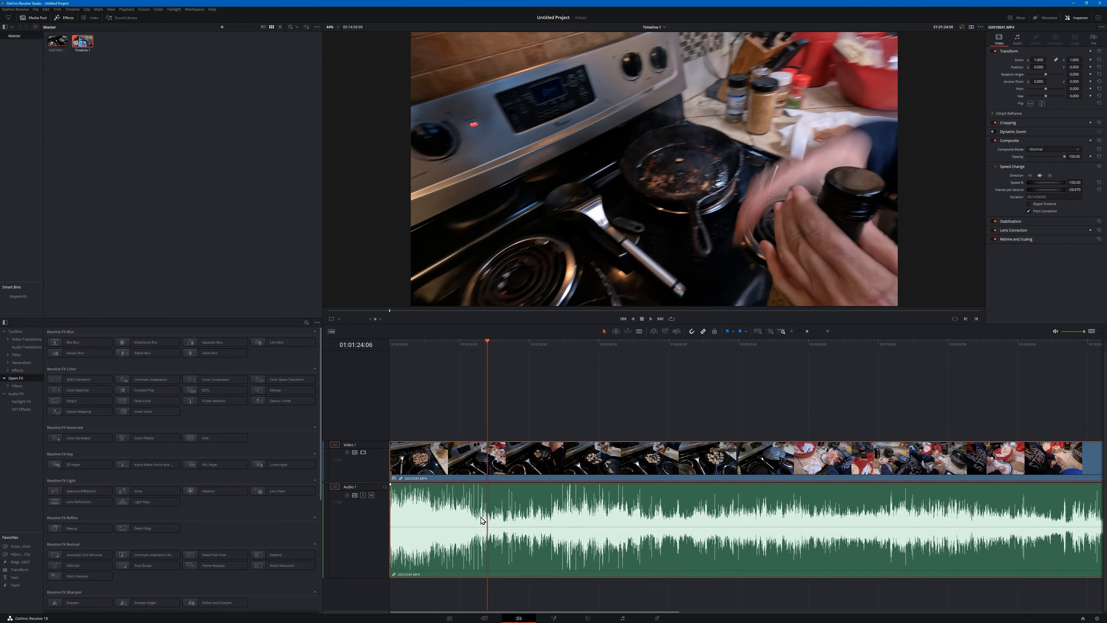
scroll(482, 501, down, 3)
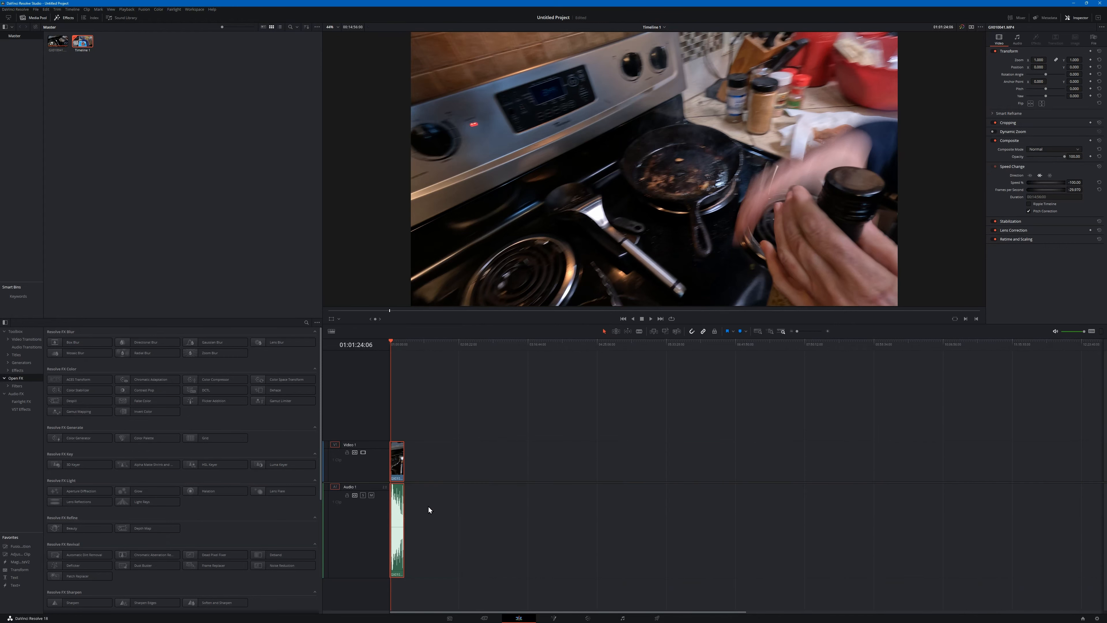
scroll(453, 516, up, 5)
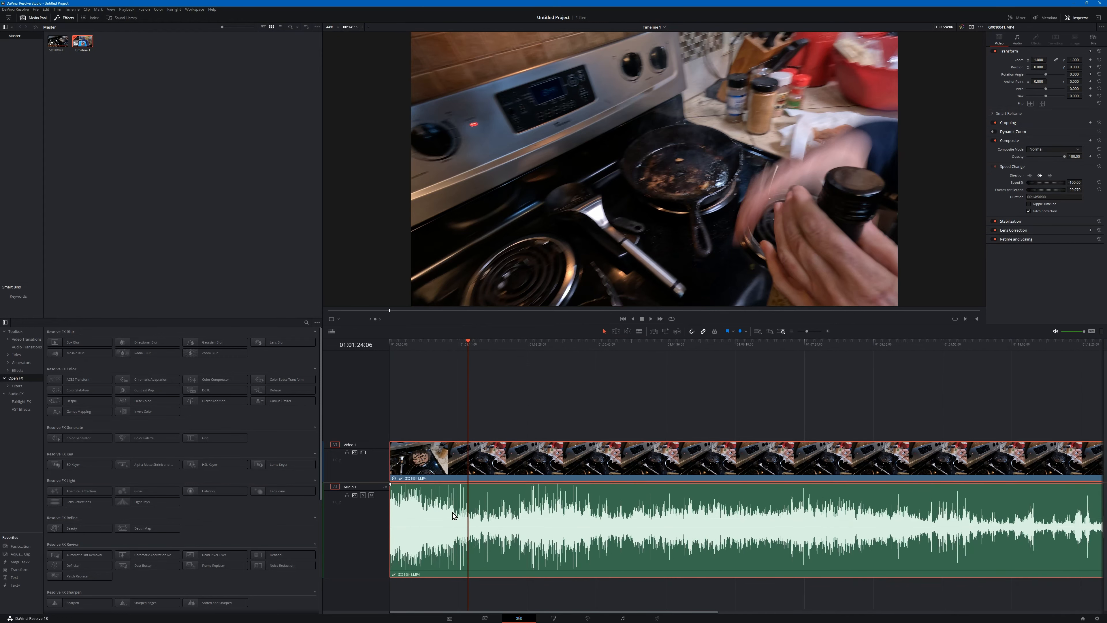
scroll(686, 493, up, 5)
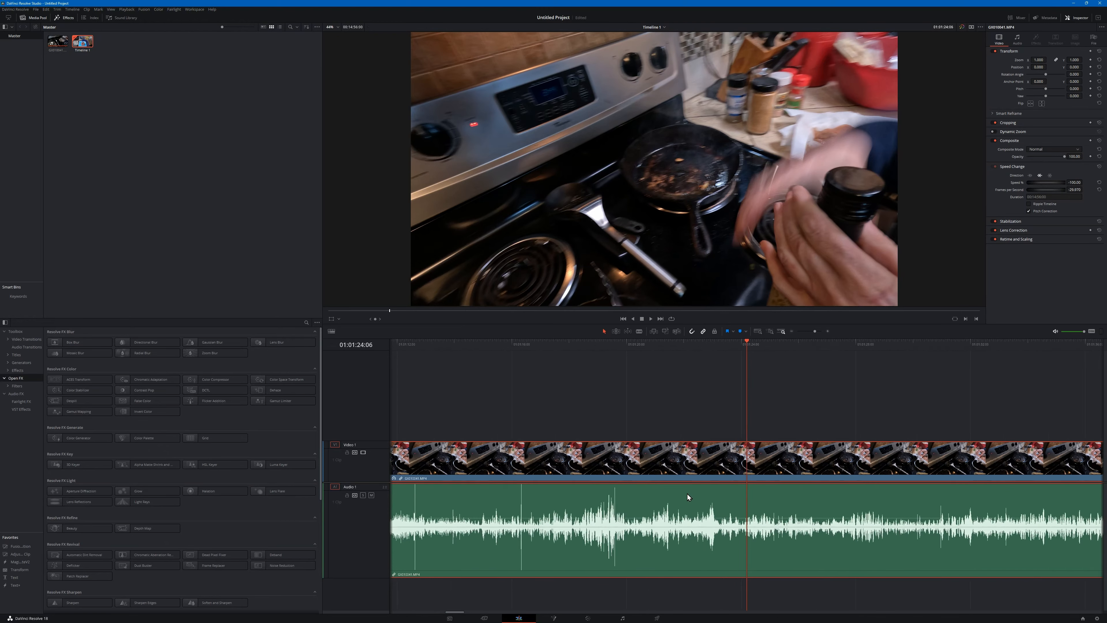
scroll(692, 494, down, 3)
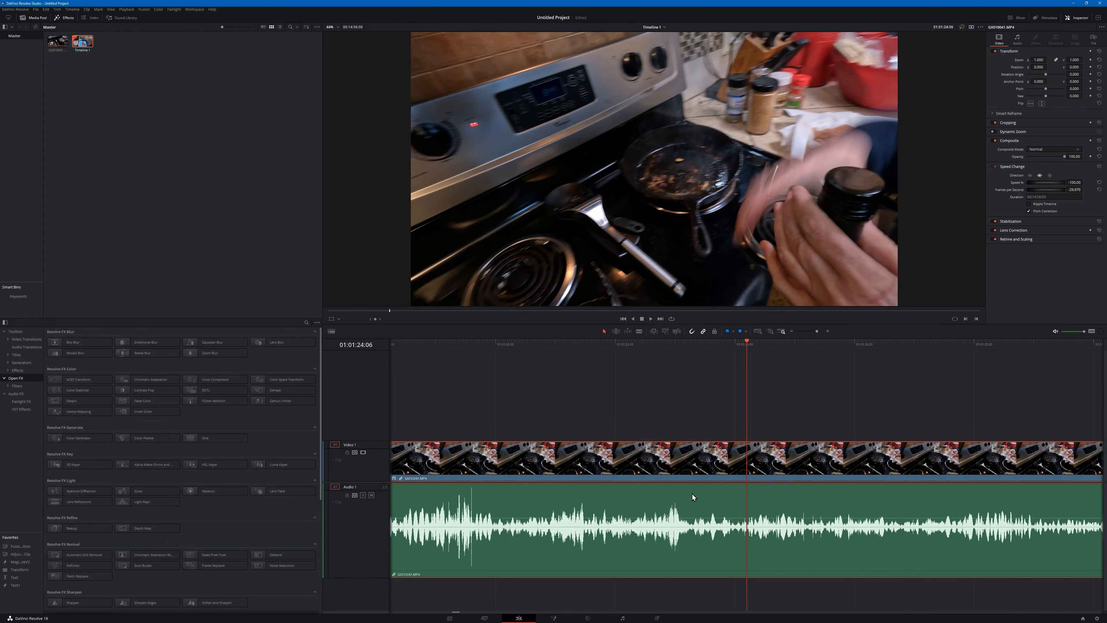
scroll(692, 494, up, 3)
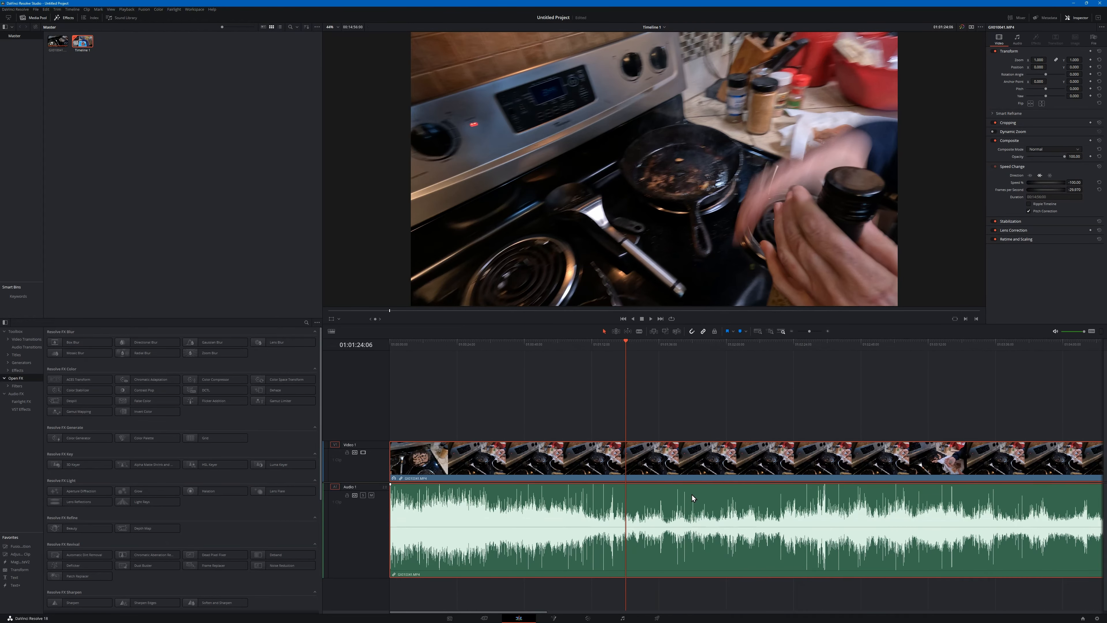
scroll(692, 495, down, 1)
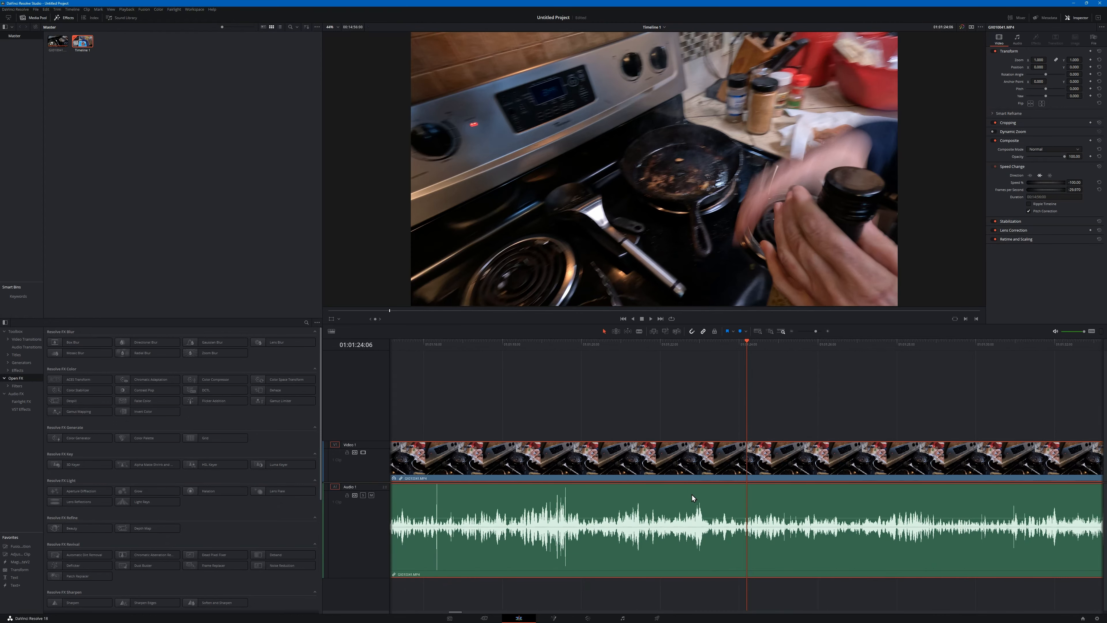
- Mark an in point on the timeline at 01:01:18:26, just before the burst in the audio waveform
click(557, 343)
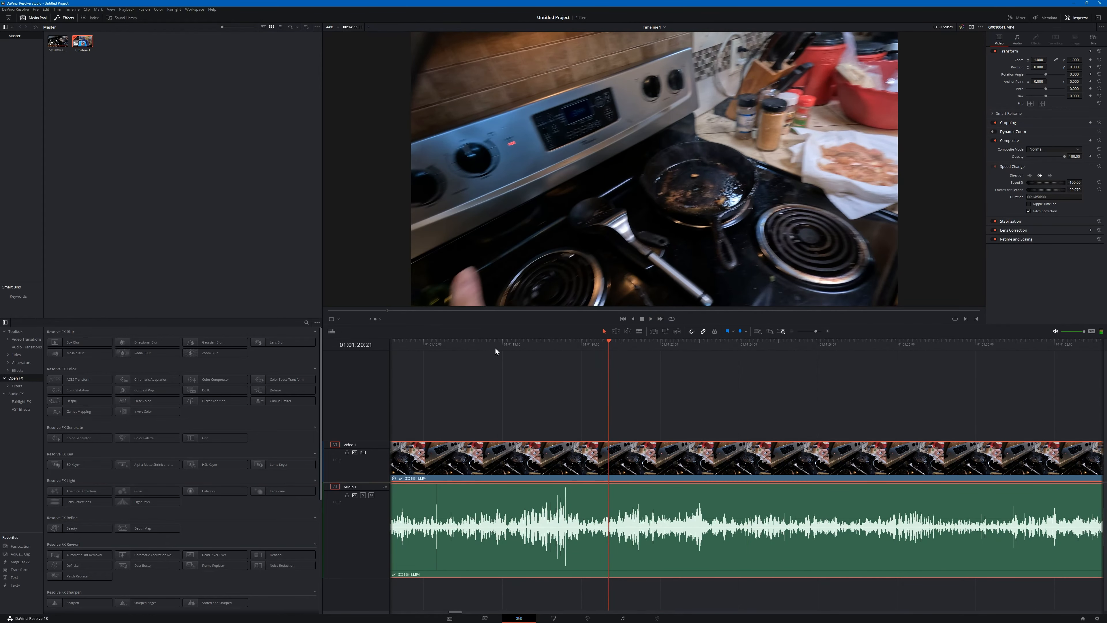
click(484, 344)
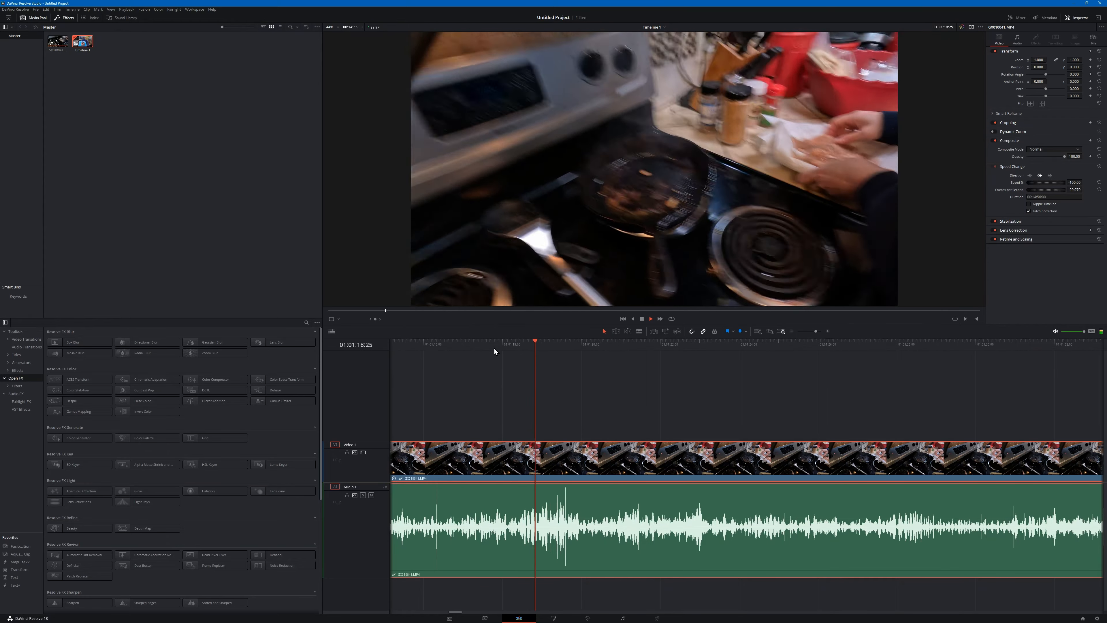
click(546, 345)
drag(544, 345, 536, 345)
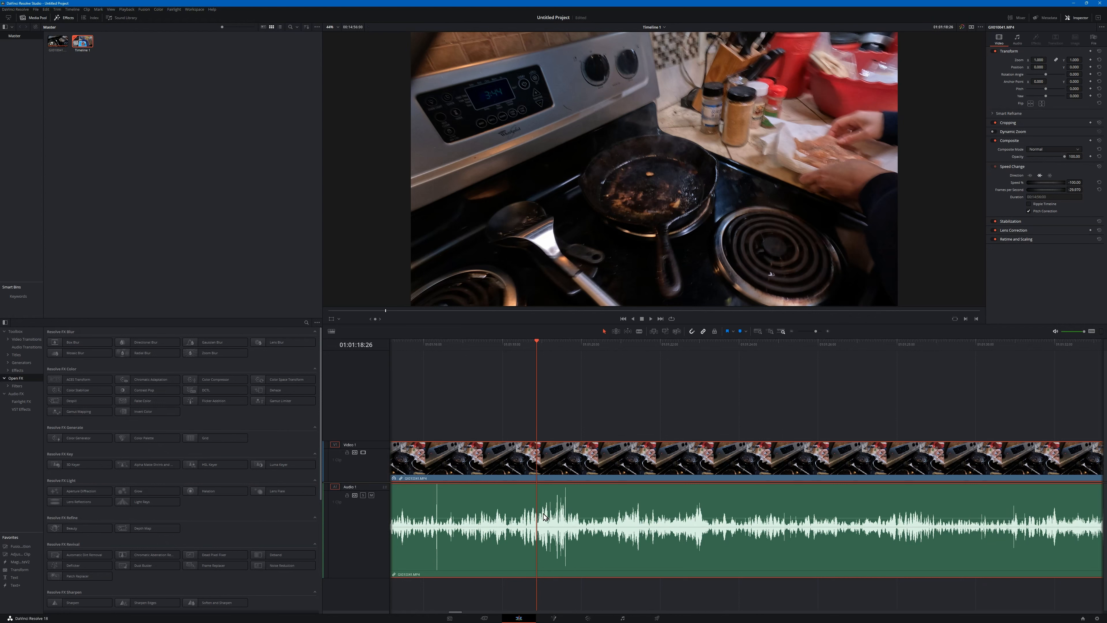
right_click(537, 344)
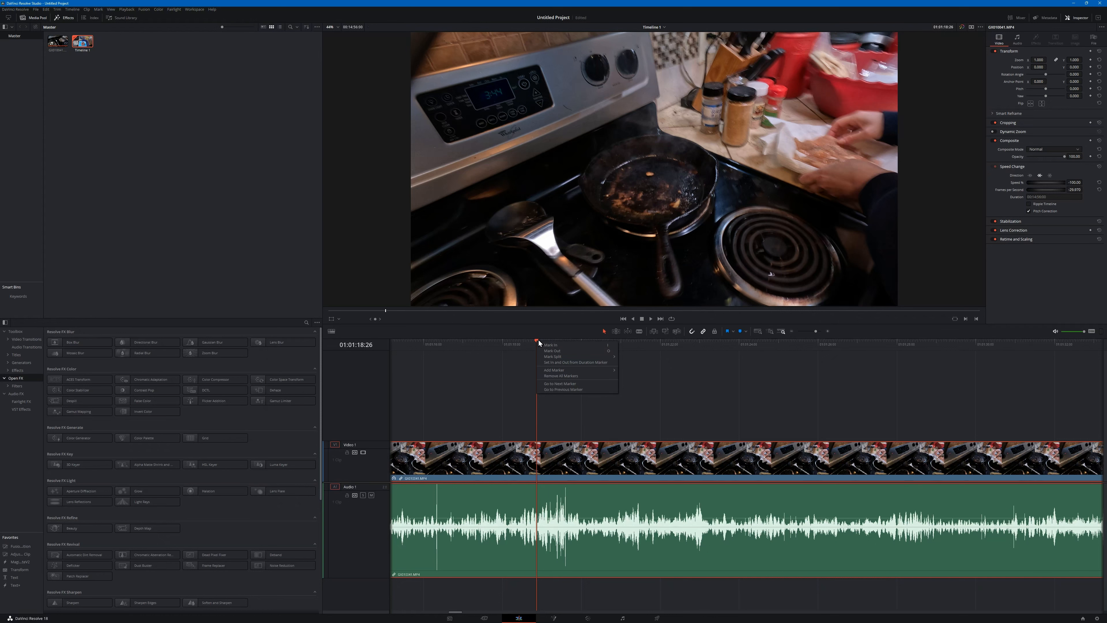
click(518, 369)
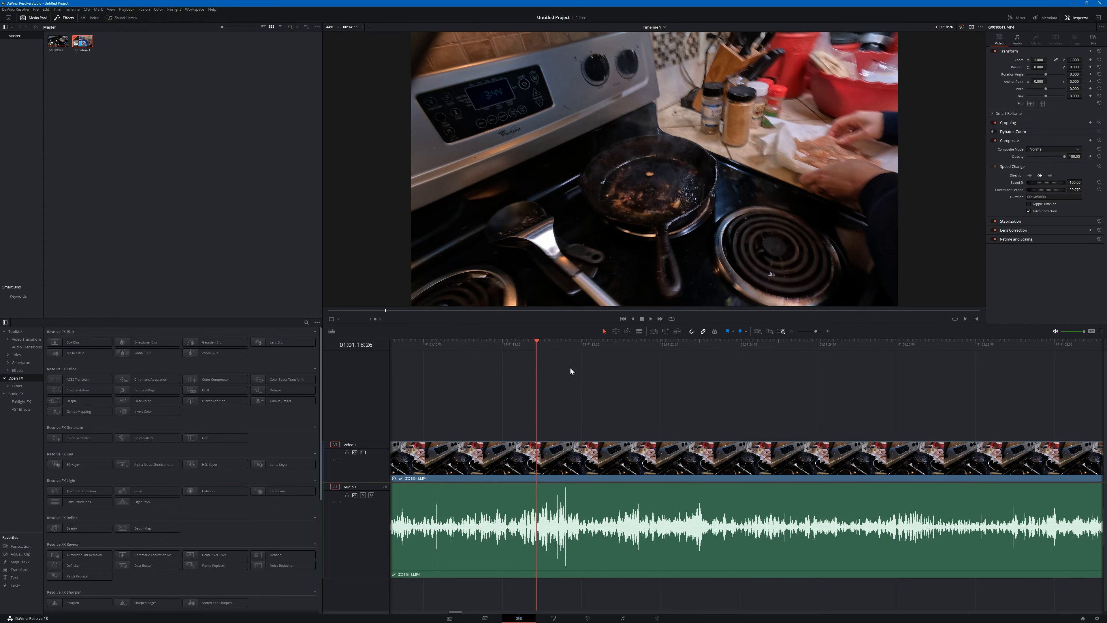
key(i)
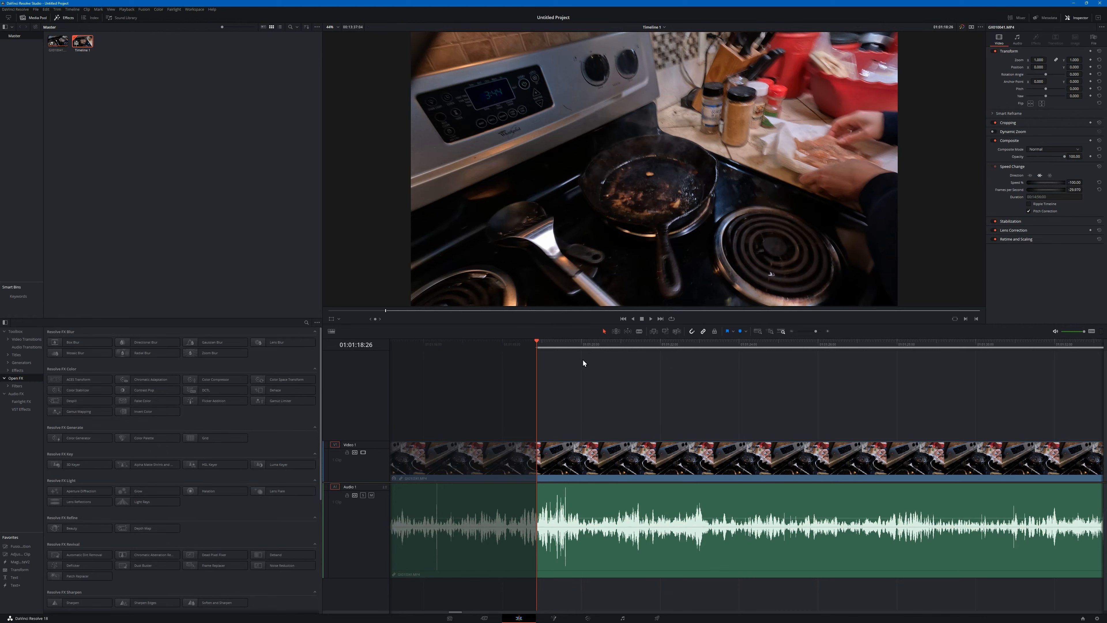
- Play on from the in point and mark an out point at 01:01:21:05
key(space)
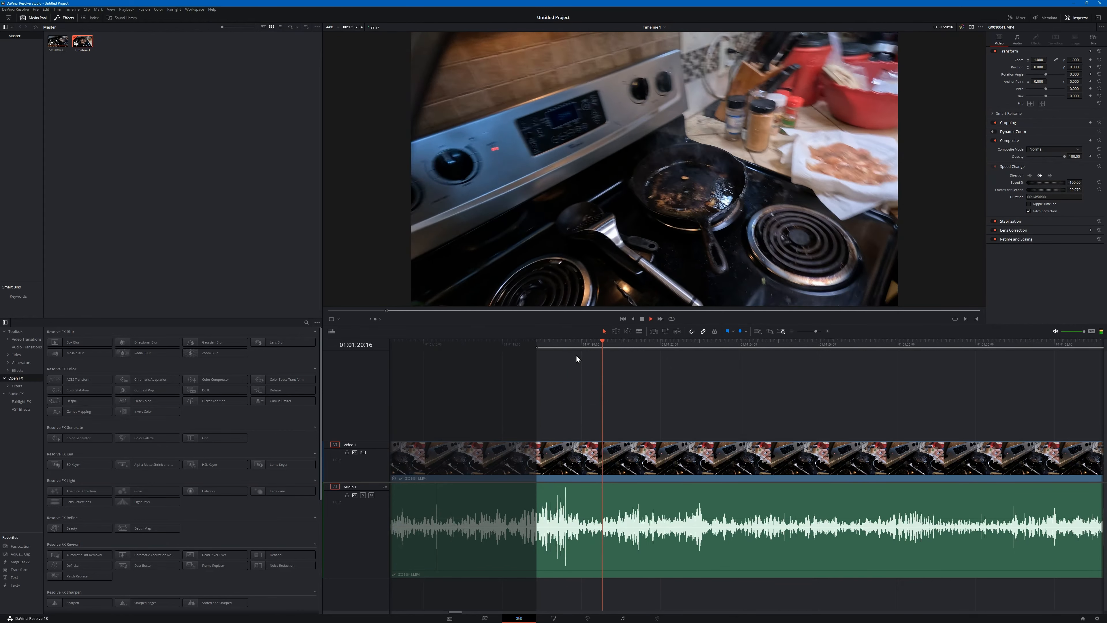
key(space)
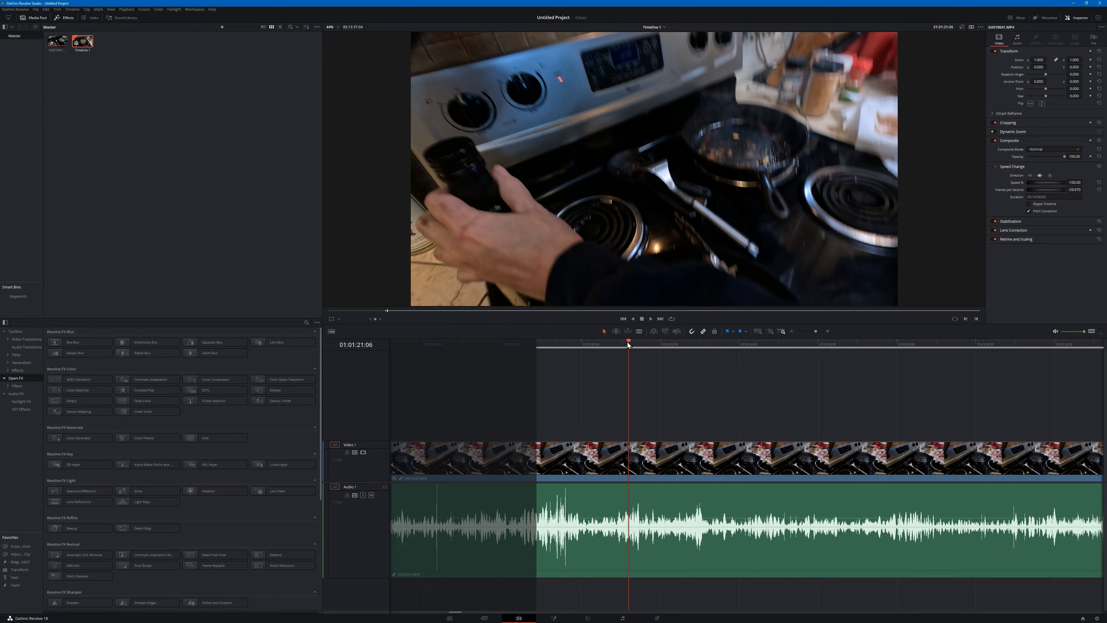
click(628, 344)
right_click(628, 345)
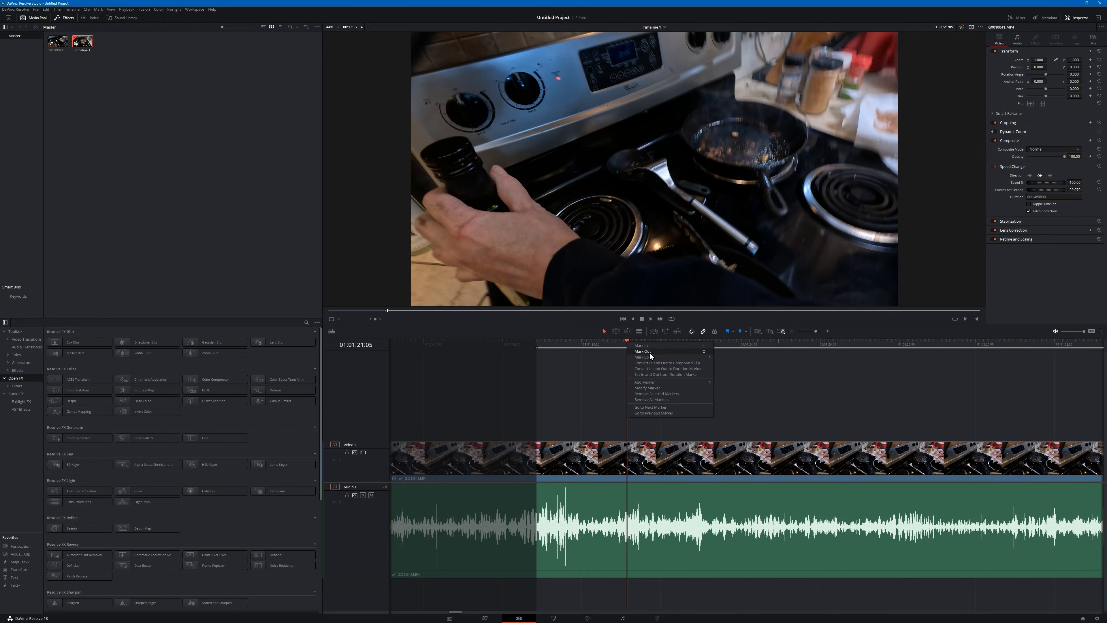
click(595, 366)
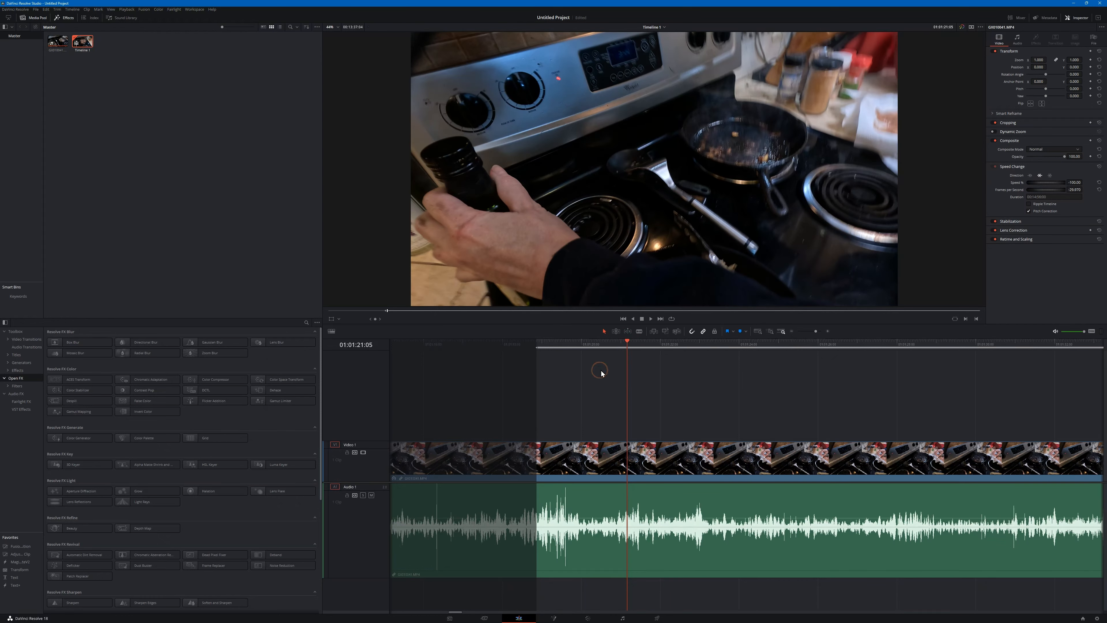
key(o)
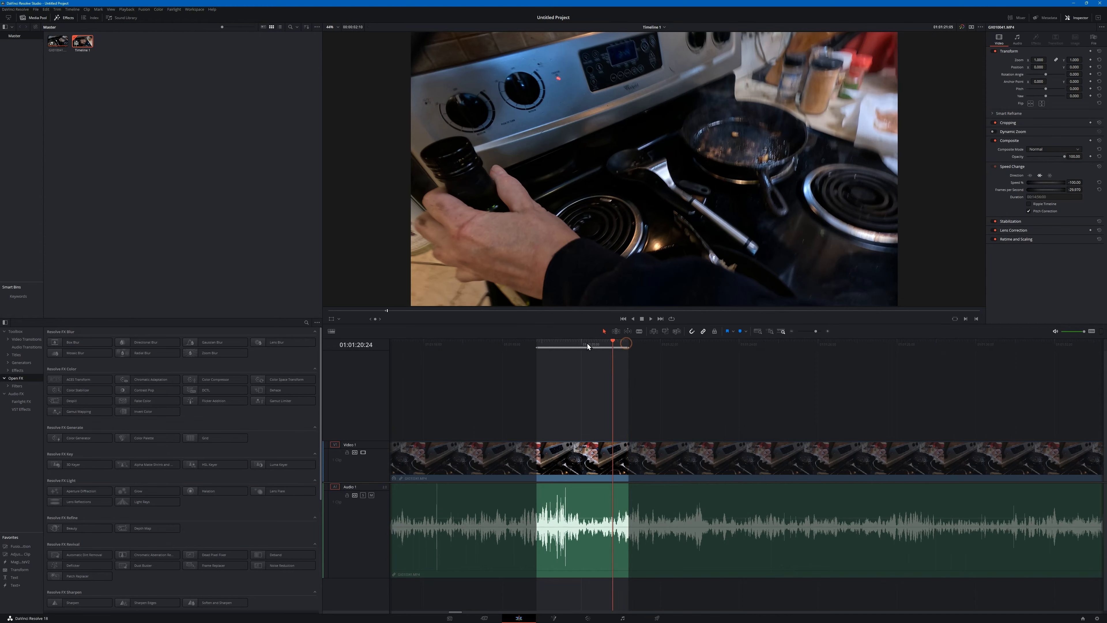
- Place the playhead on the in point at 01:01:18:26 and play the marked range from there
click(538, 344)
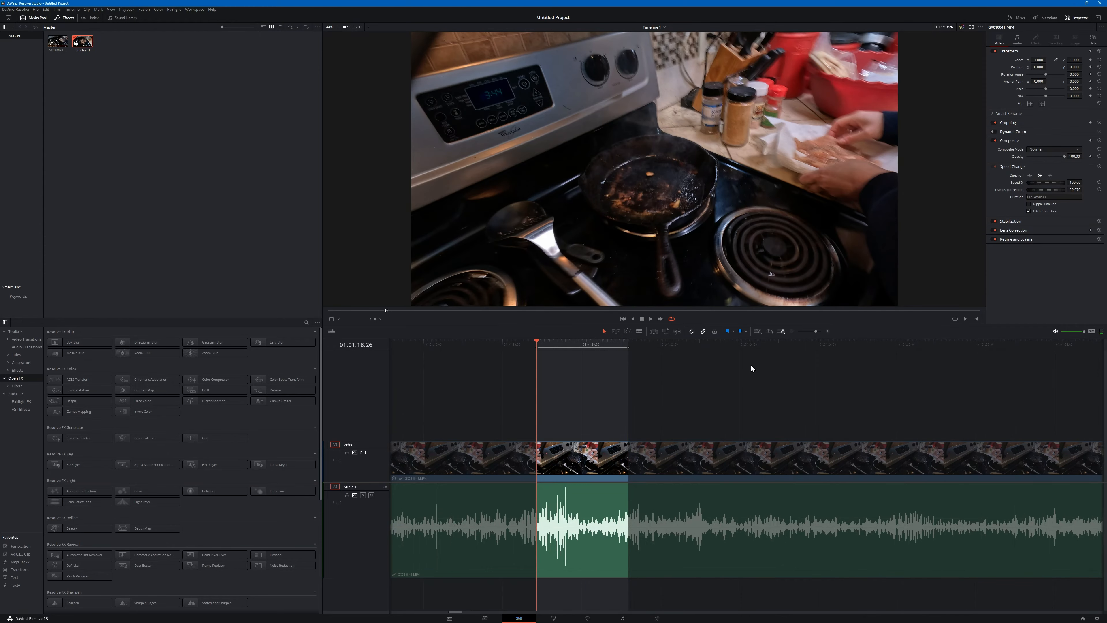
key(space)
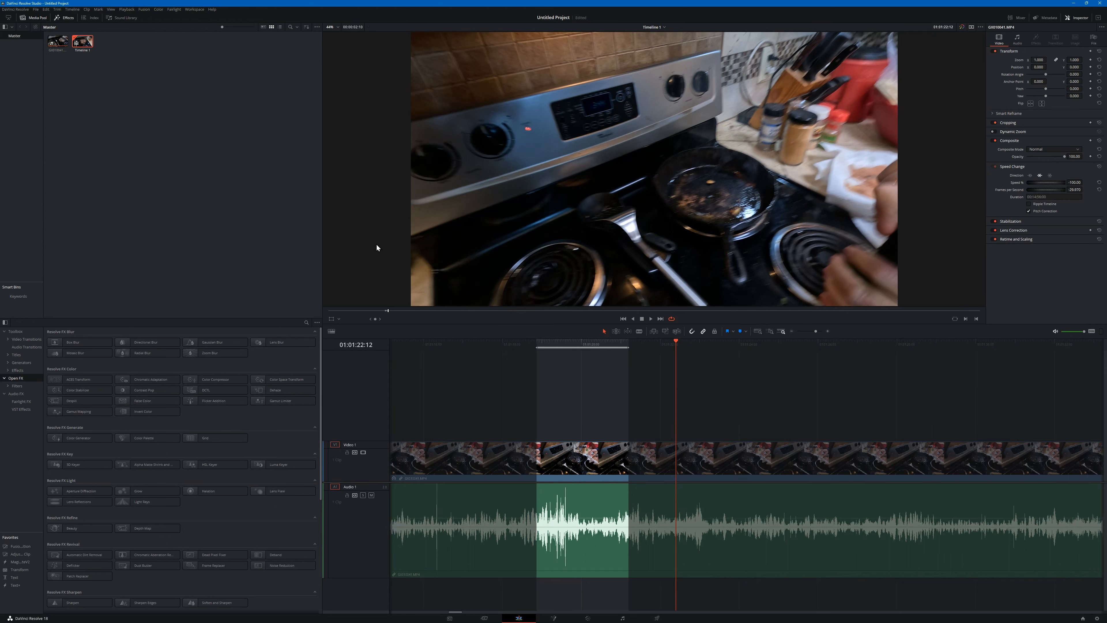
- Look up the Play Around/To commands and play the marked range again
click(129, 10)
click(129, 10)
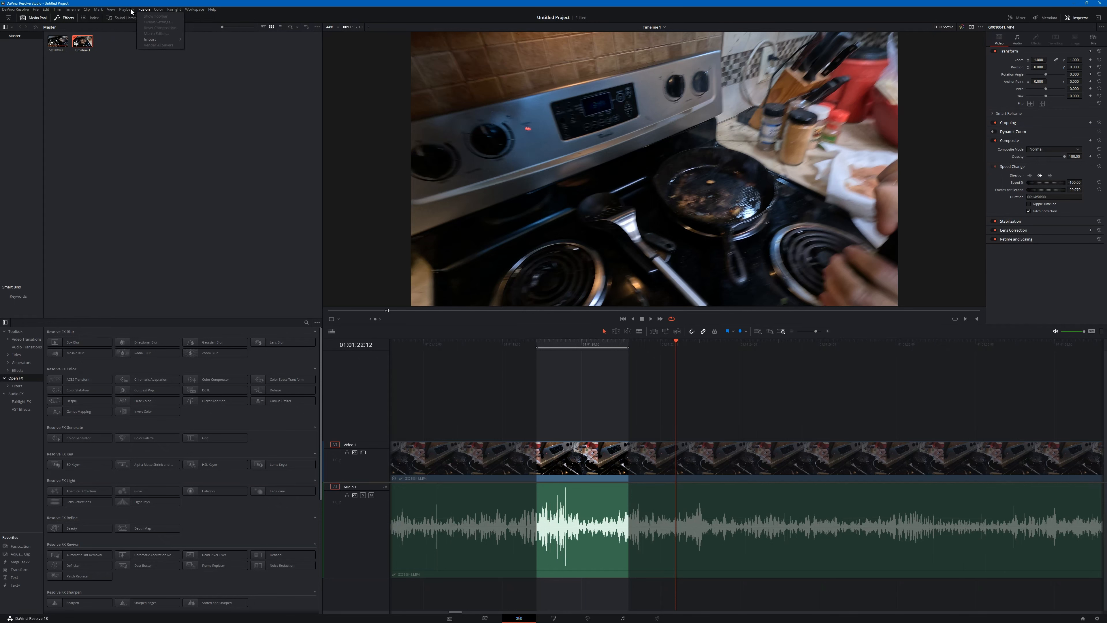
click(129, 10)
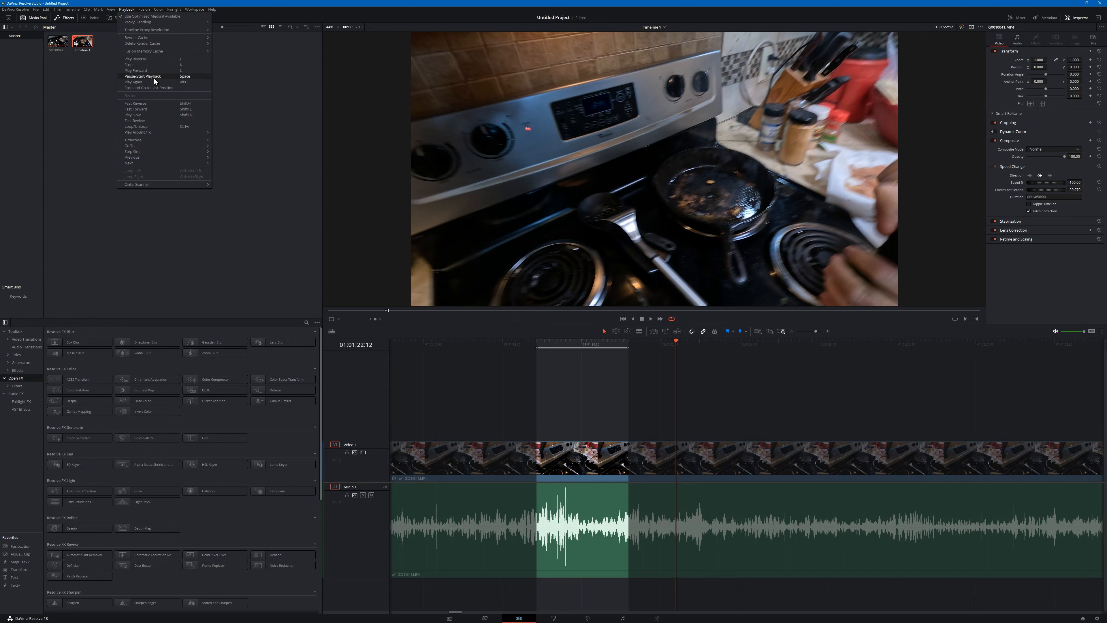
mouse_move(150, 133)
click(591, 401)
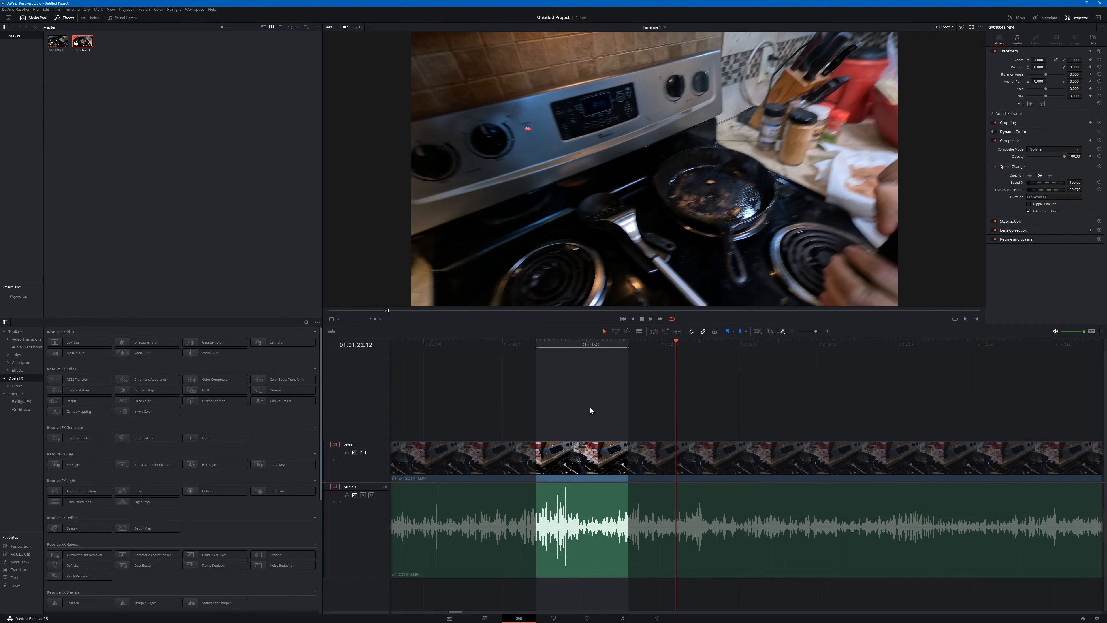
key(space)
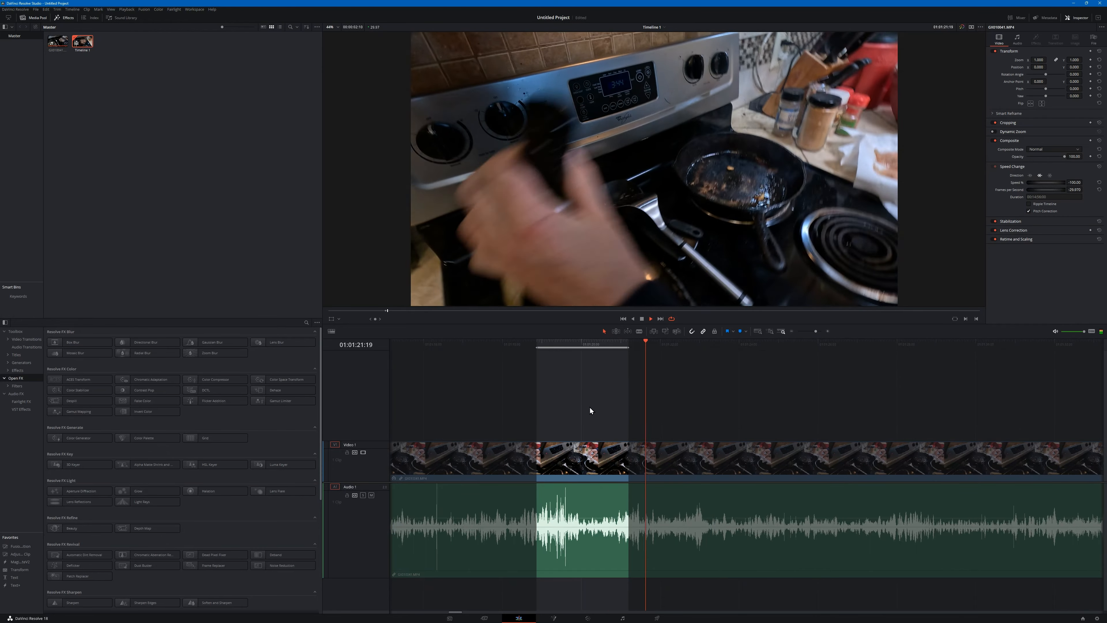
key(space)
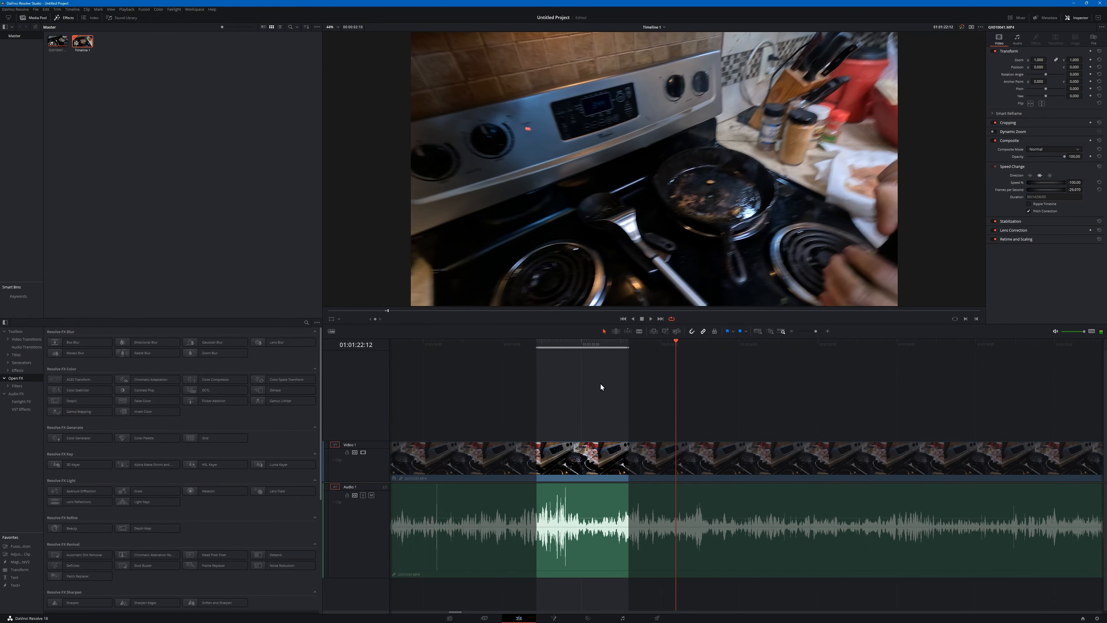
- Move the playhead to 01:01:18:02, and jump back to the start of the timeline to play a short stretch
click(504, 343)
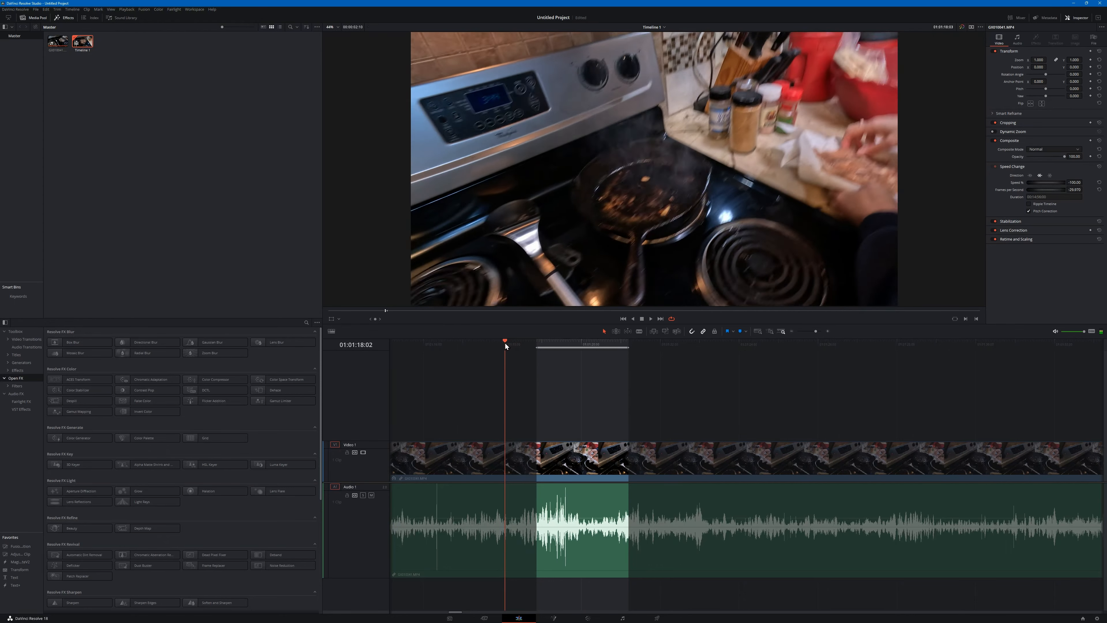
key(Home)
key(space)
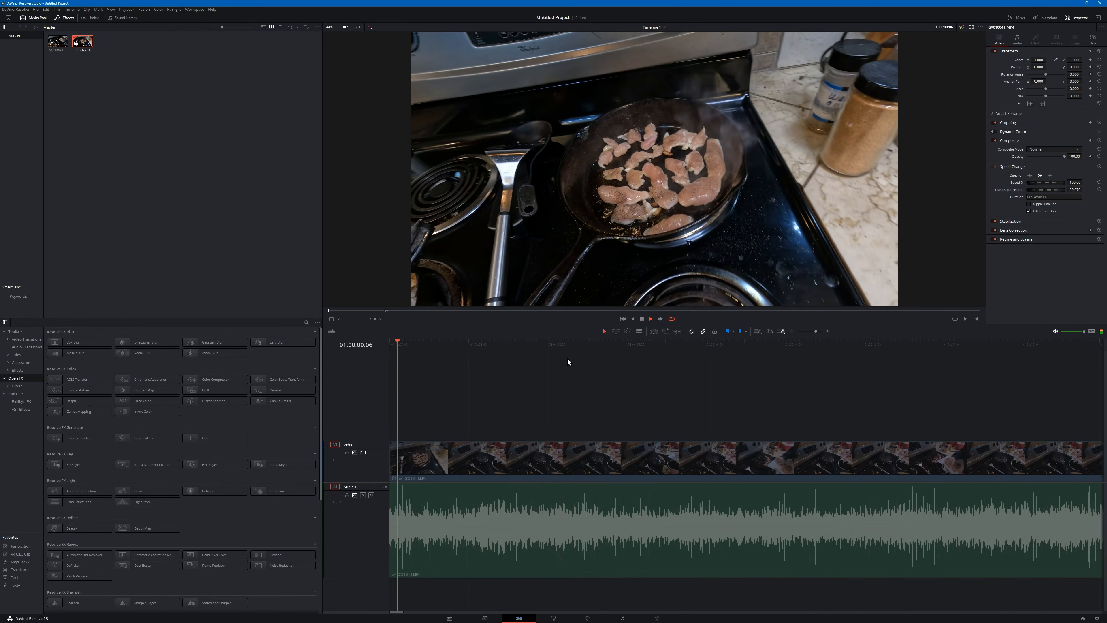
key(Home)
key(space)
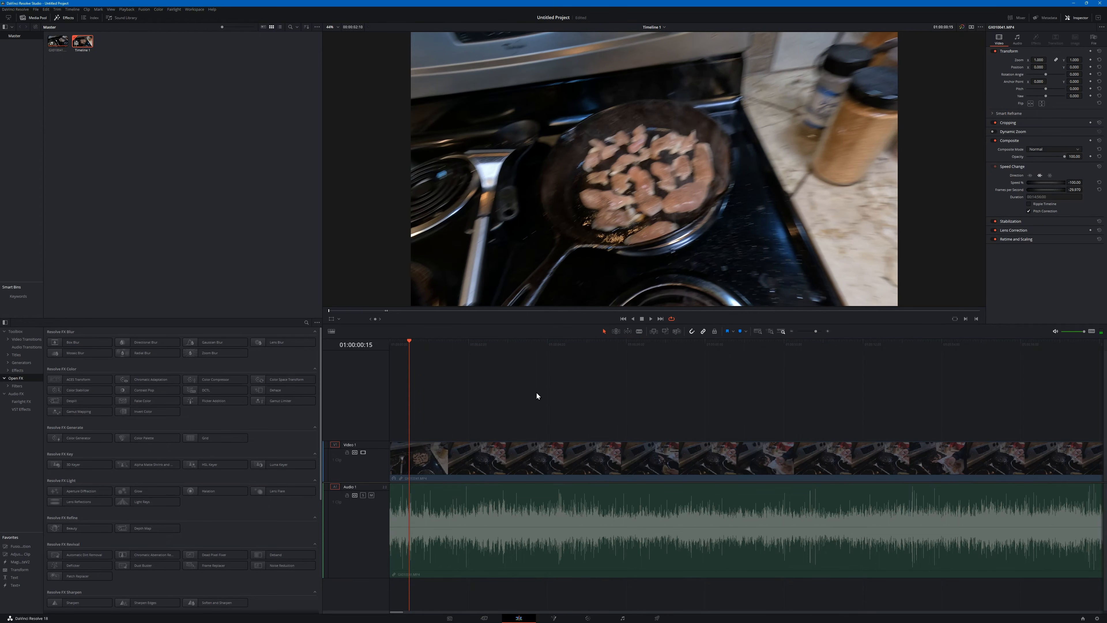
- Find the marked range on the timeline again and return the playhead to its in point at 01:01:18:26
scroll(536, 393, right, 10)
scroll(535, 392, down, 3)
scroll(535, 392, down, 7)
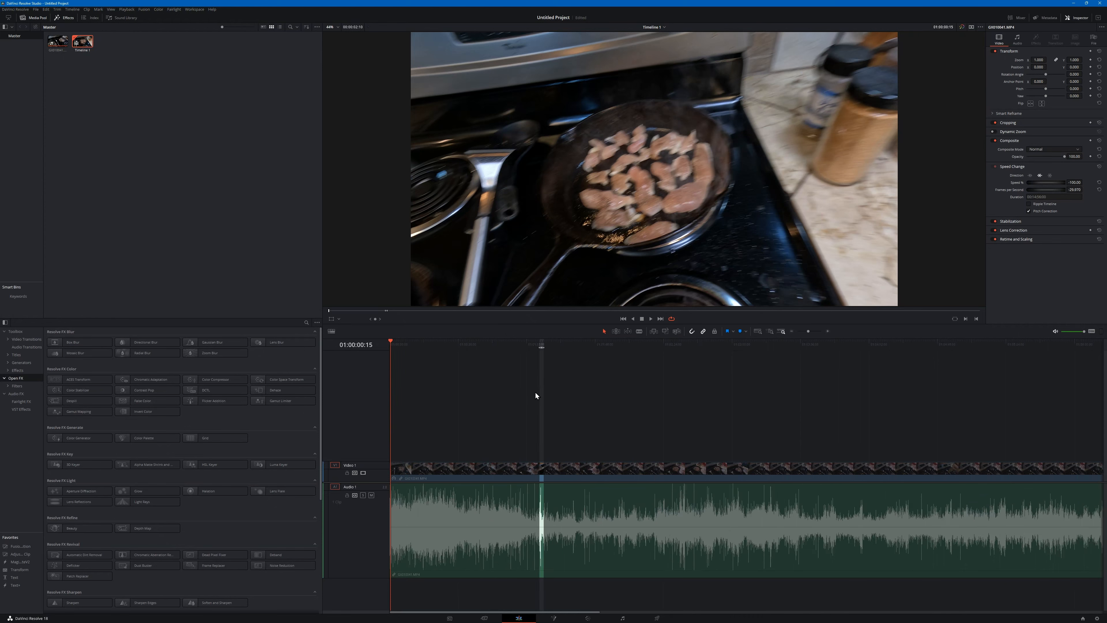
click(540, 344)
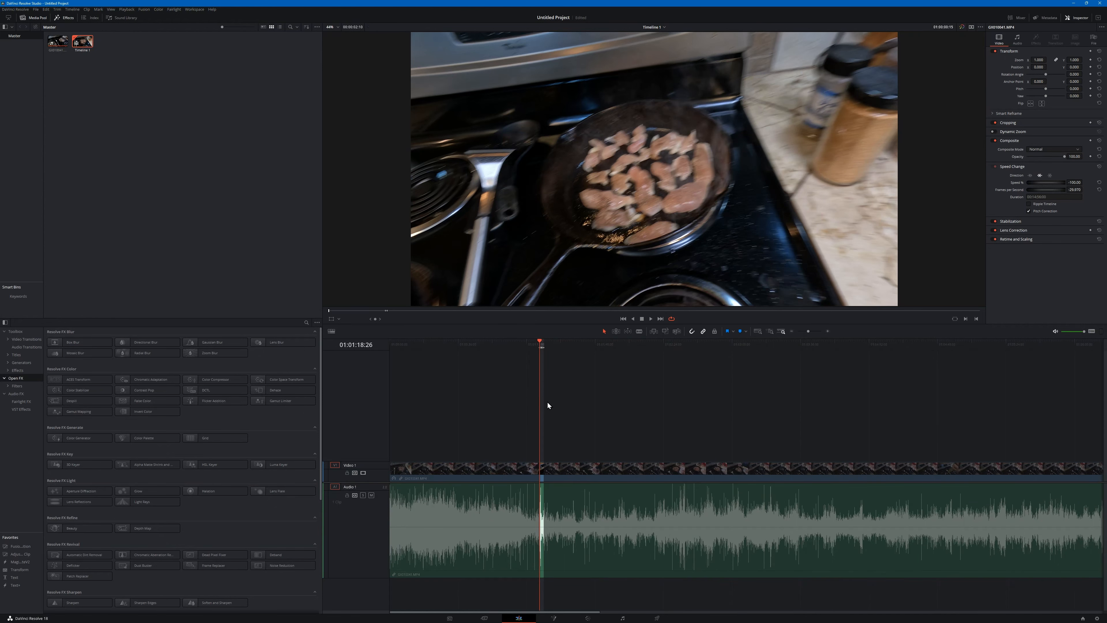
scroll(555, 394, up, 7)
scroll(555, 395, up, 1)
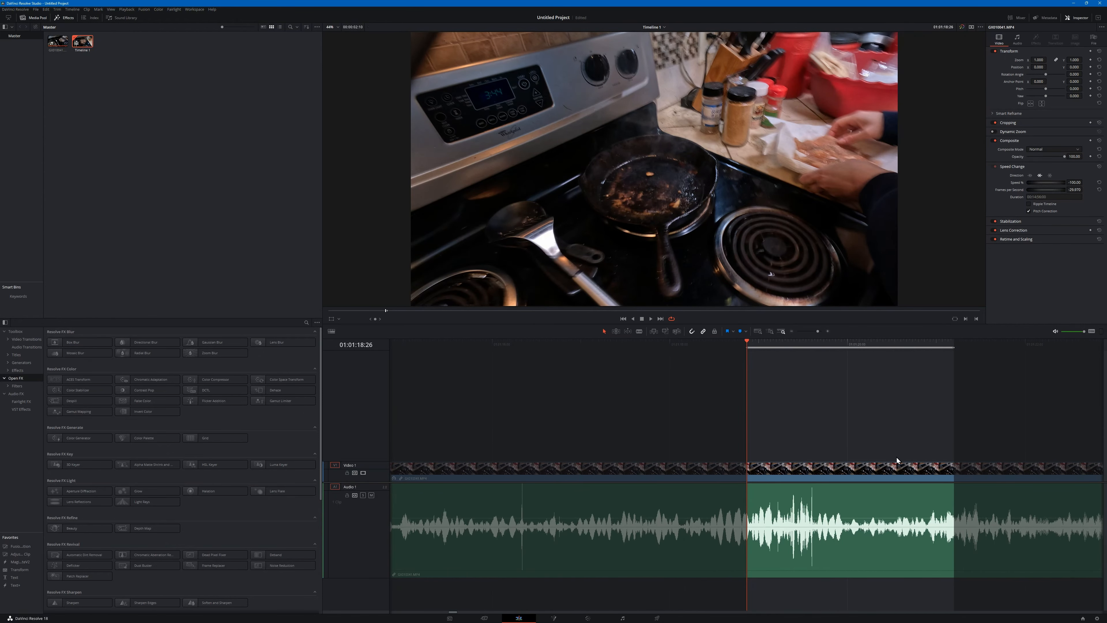
- Place the playhead ahead of the marked range at 01:01:17:03 and play the timeline to 01:01:18:17
scroll(675, 421, right, 6)
scroll(571, 391, left, 1)
drag(448, 342, 432, 343)
scroll(854, 386, left, 1)
scroll(849, 386, right, 1)
click(474, 344)
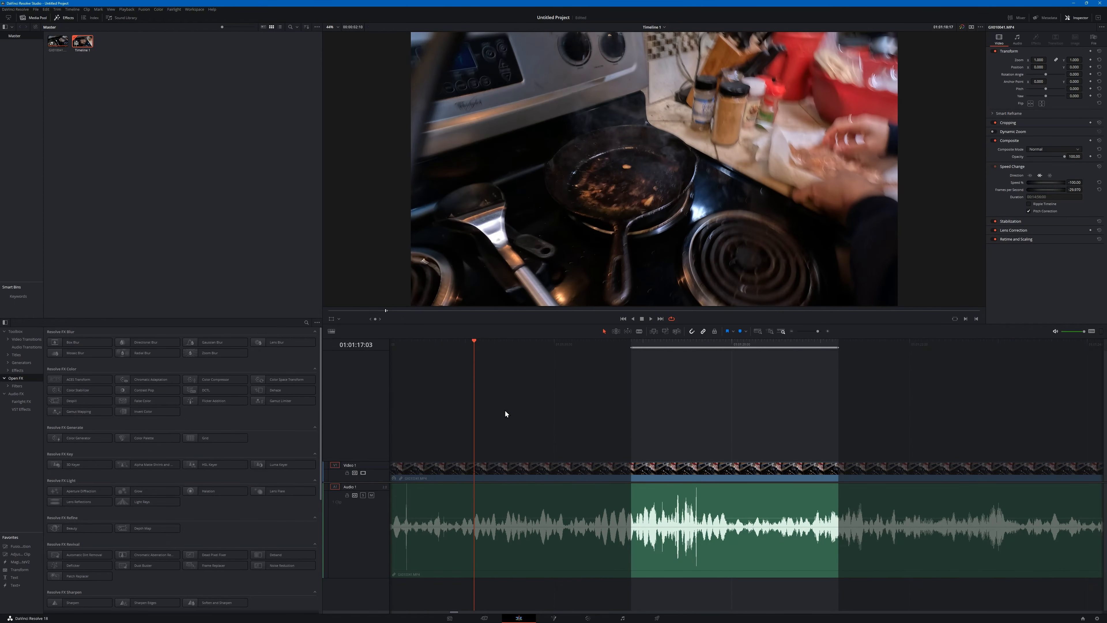
key(space)
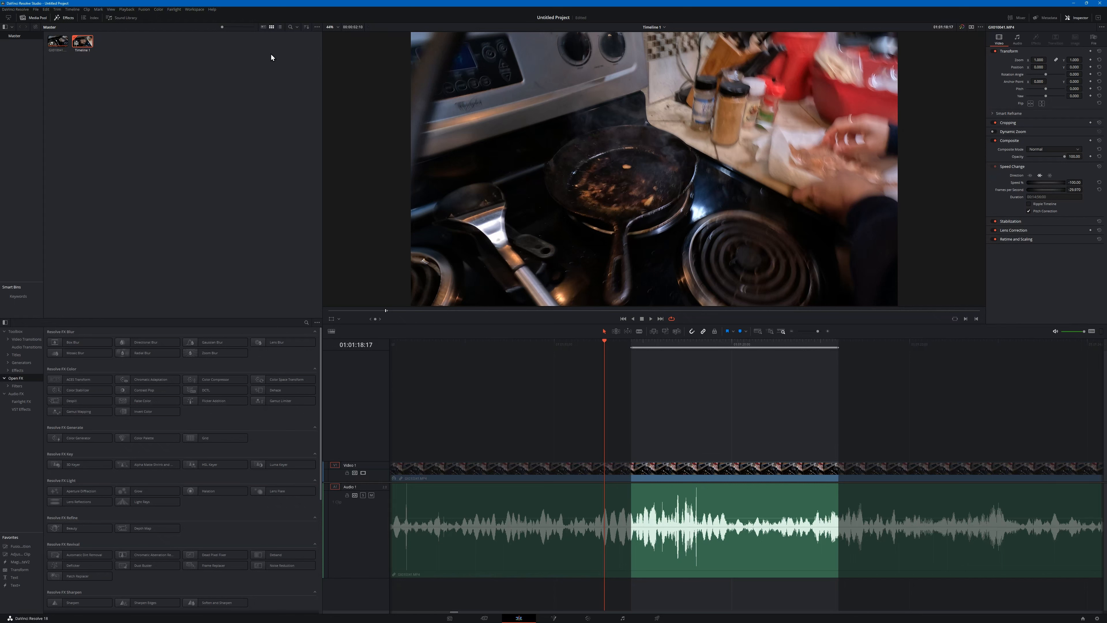
- Examine the Play Around/To commands for the marked range, in particular Play In to Out and its shortcut
click(126, 10)
mouse_move(150, 133)
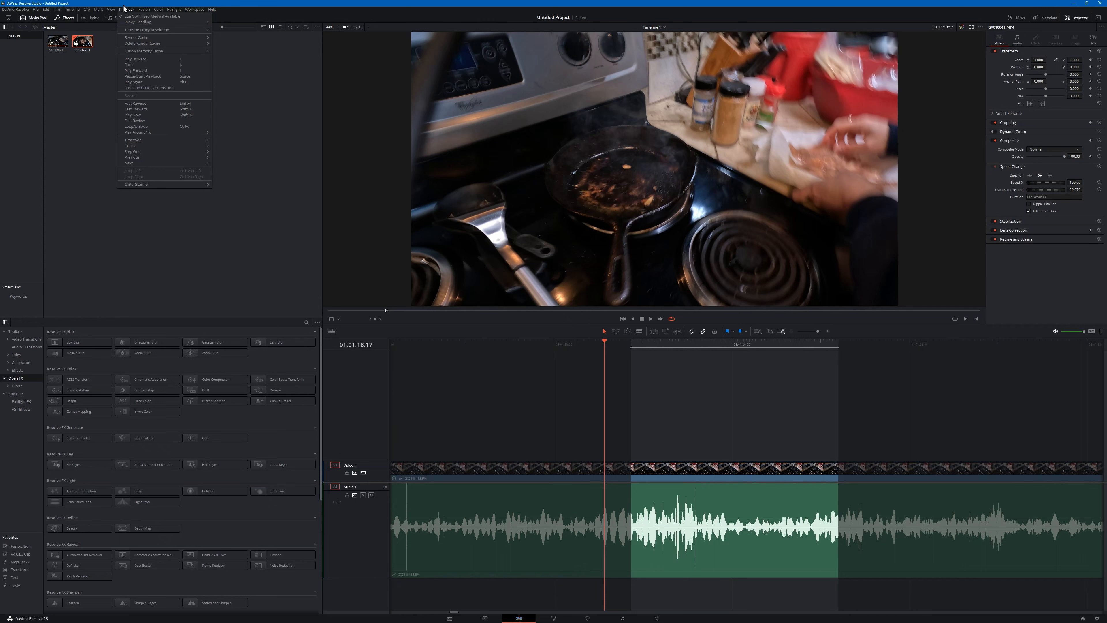
mouse_move(198, 132)
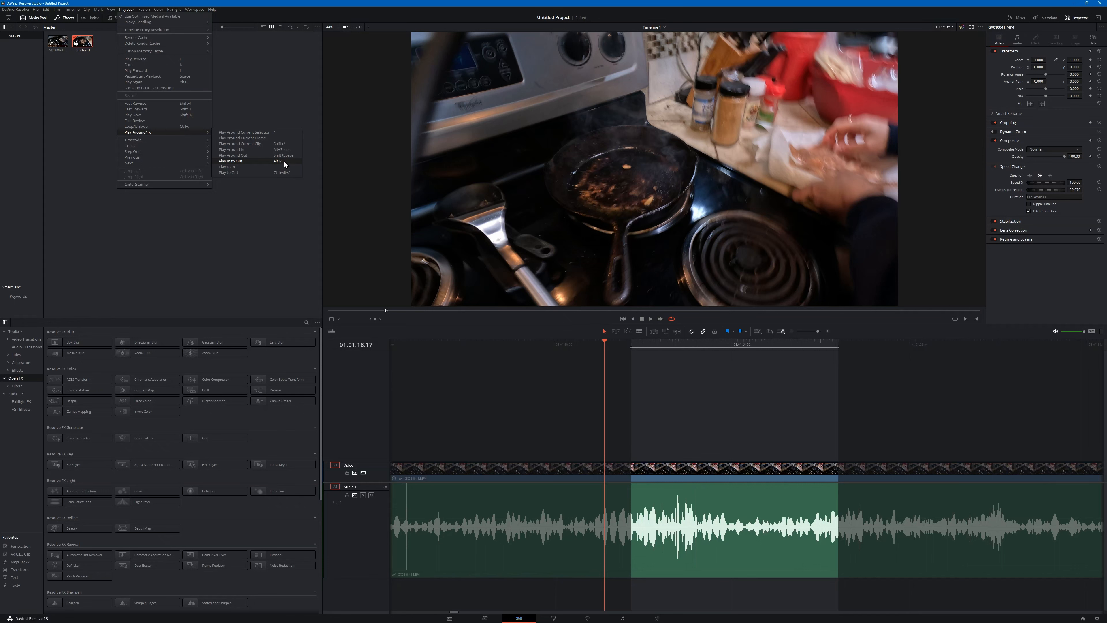
click(600, 394)
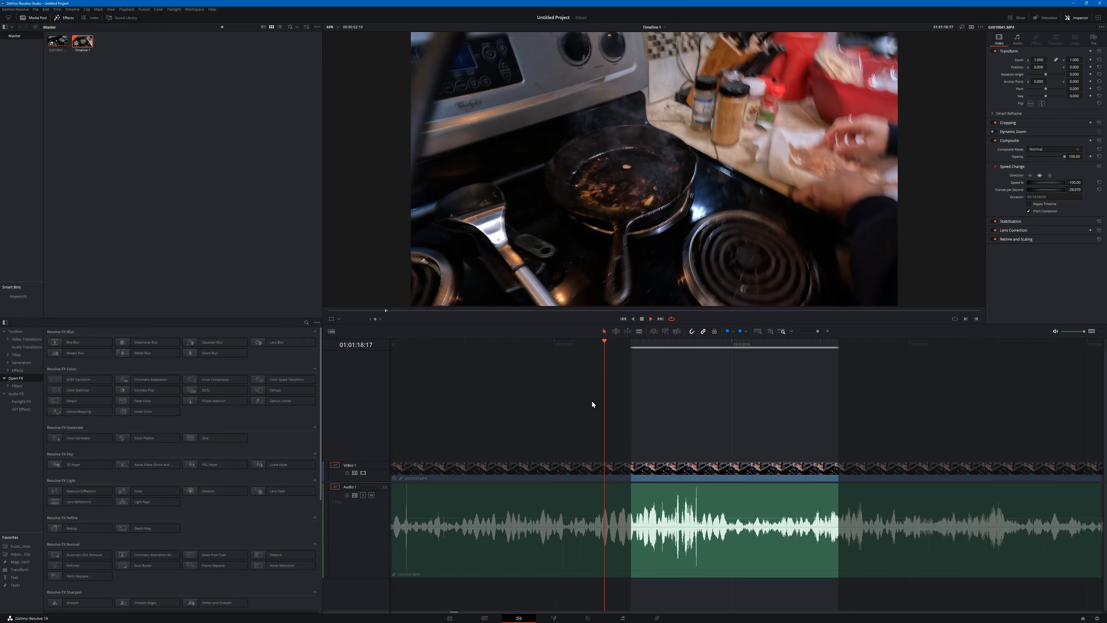
- Play the marked range from in to out with looping on, and play it again with looping turned off
key(space)
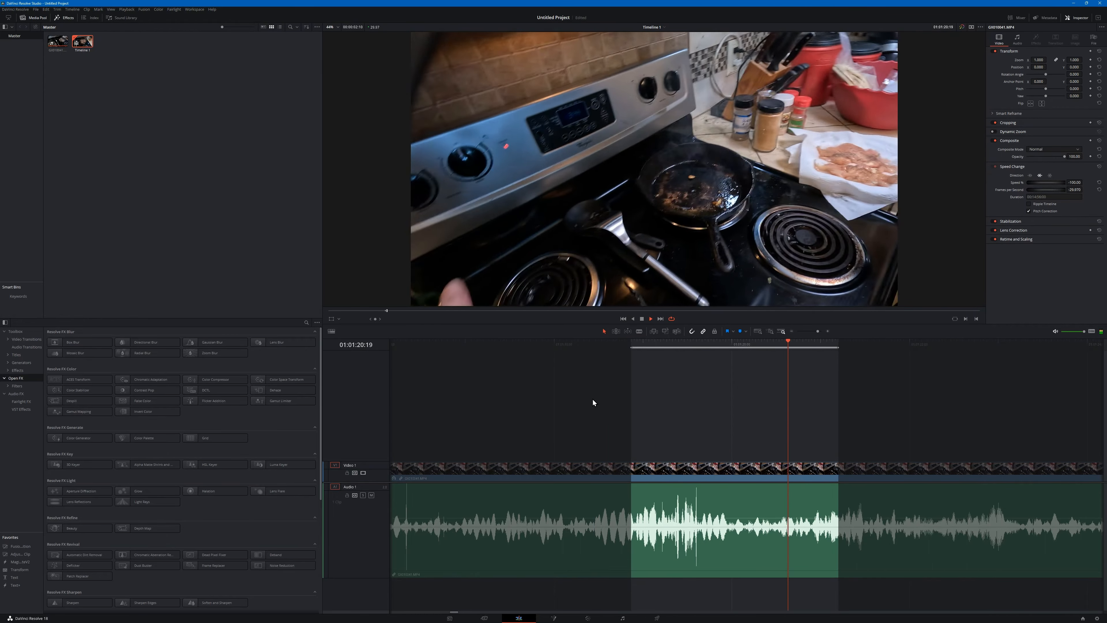
key(space)
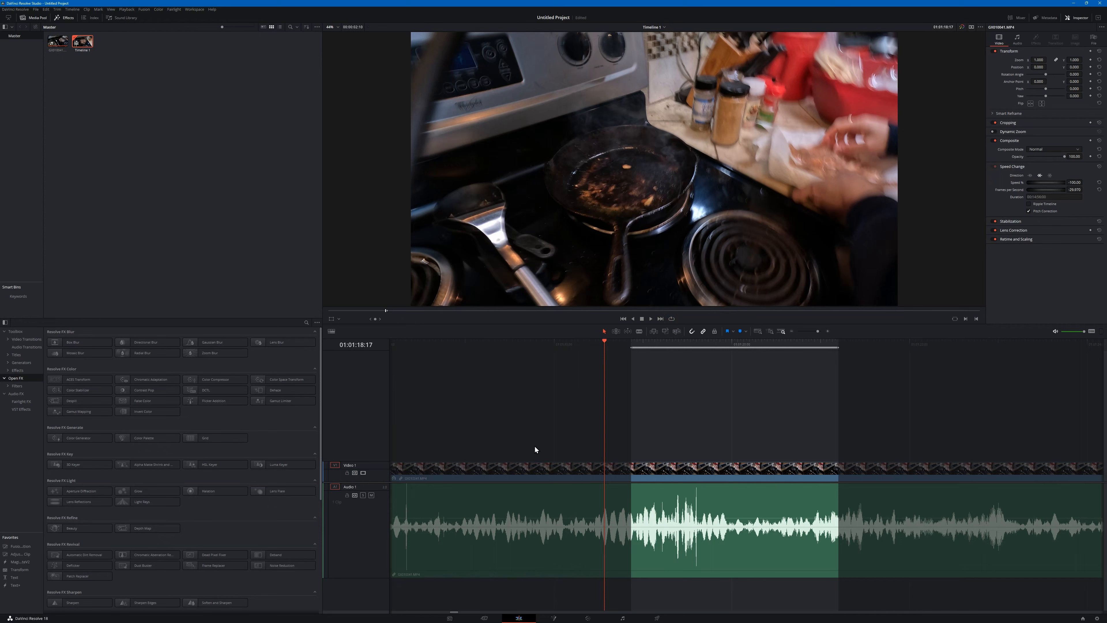
key(space)
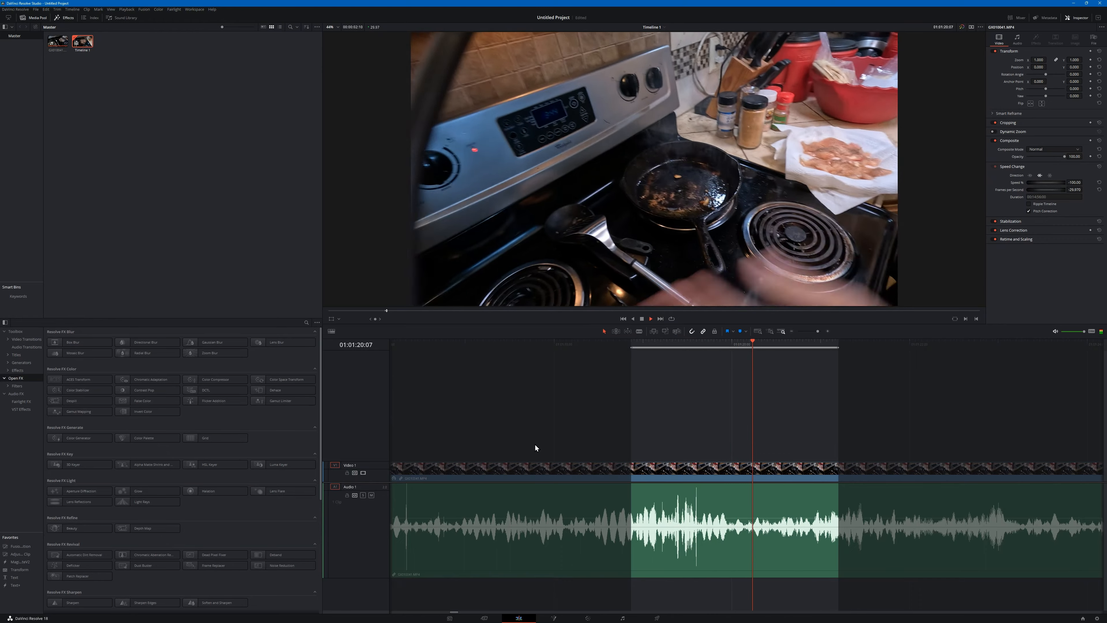
key(space)
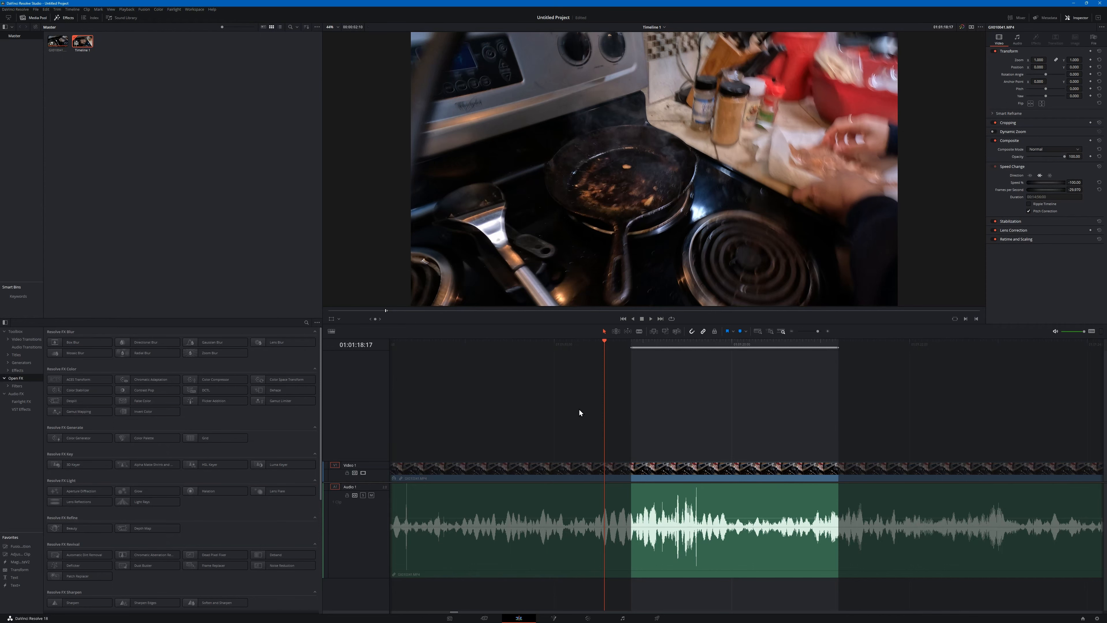
- Restore the editor from full screen to a smaller window and move it clear of the file browser, with the marked range in view
double_click(547, 6)
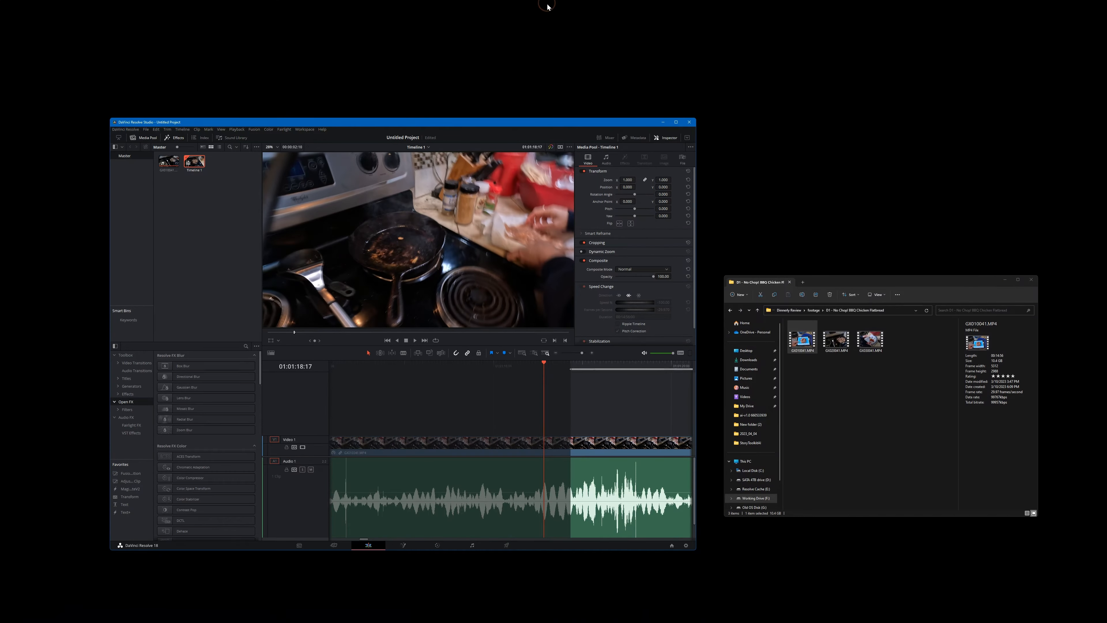
drag(455, 131, 408, 131)
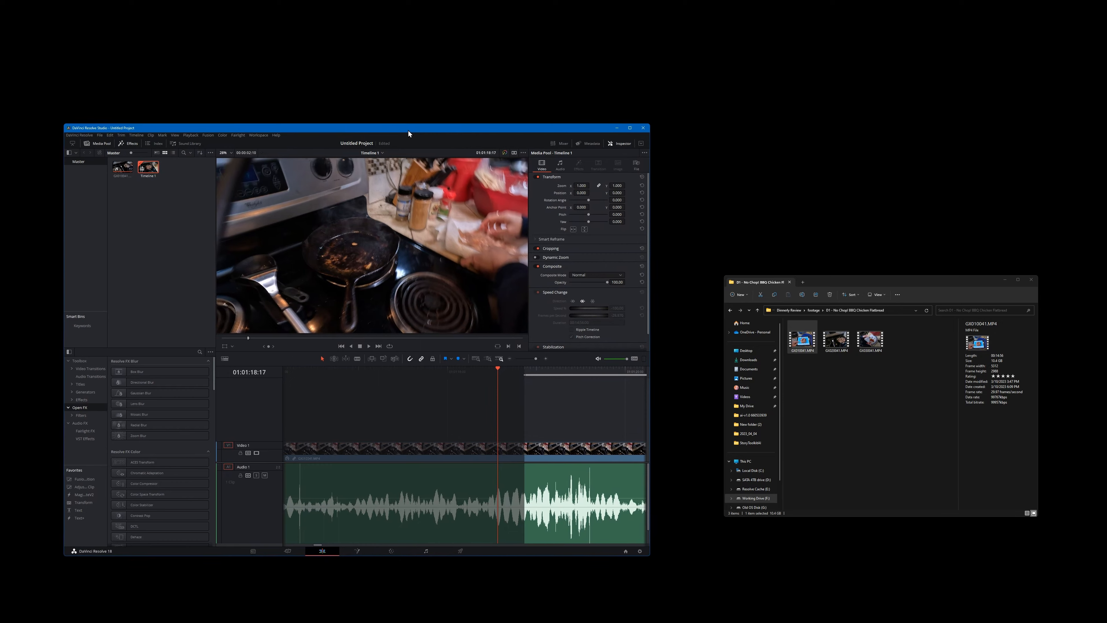
scroll(340, 404, right, 5)
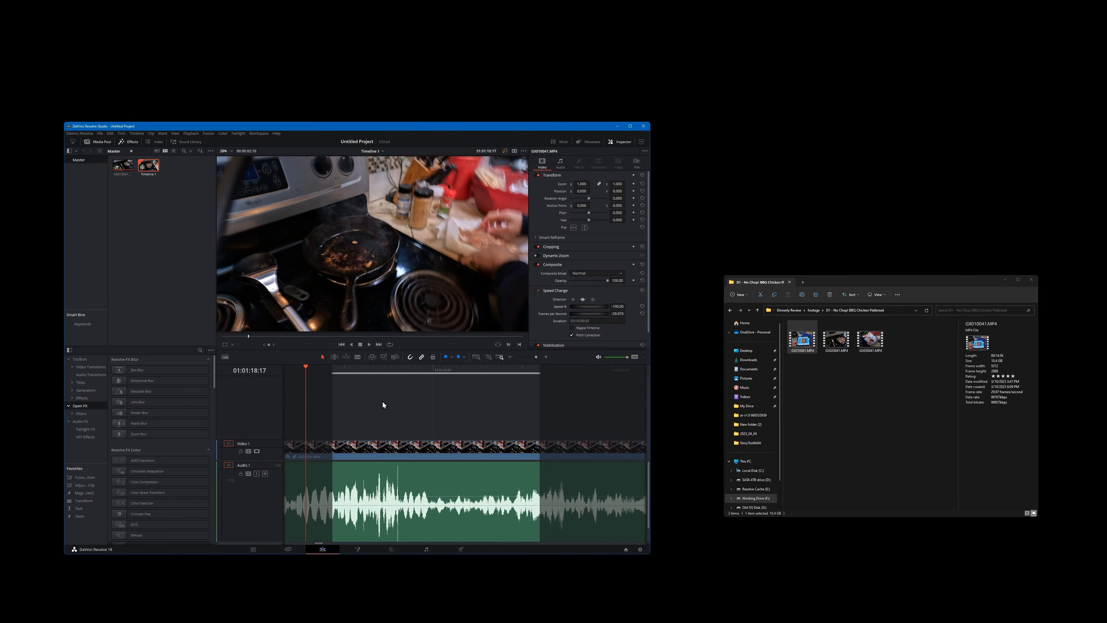